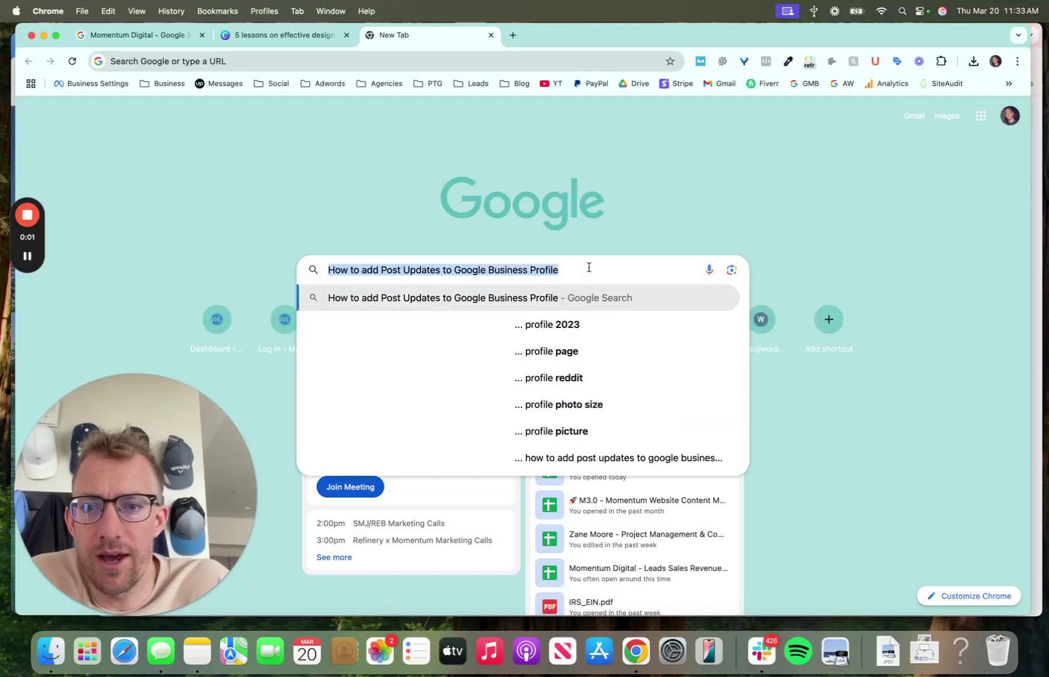
Step: Dismiss and reopen the search suggestions while refocusing the browser
{"action": "left_click", "coordinate": [630, 246]}
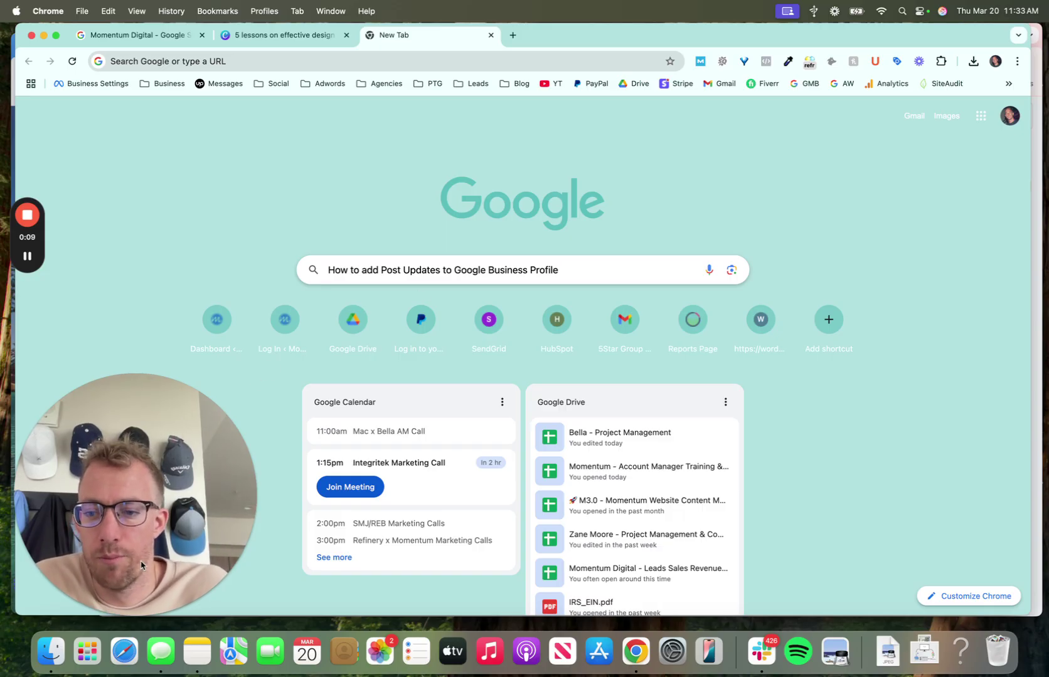
{"action": "left_click", "coordinate": [118, 618]}
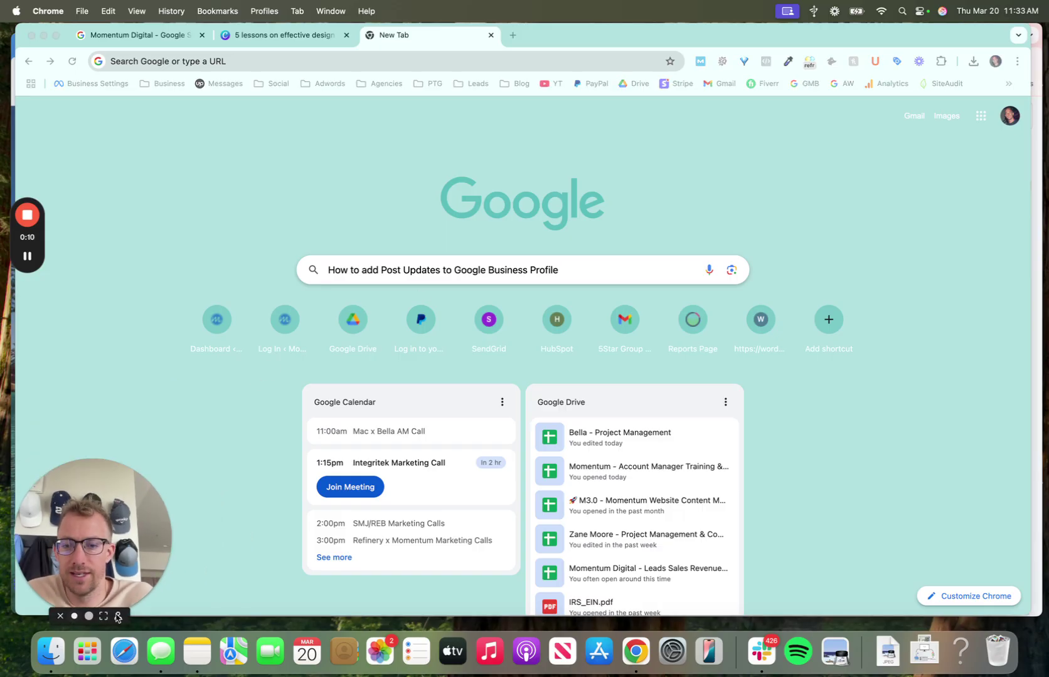
{"action": "left_click", "coordinate": [468, 270]}
{"action": "left_click", "coordinate": [507, 265]}
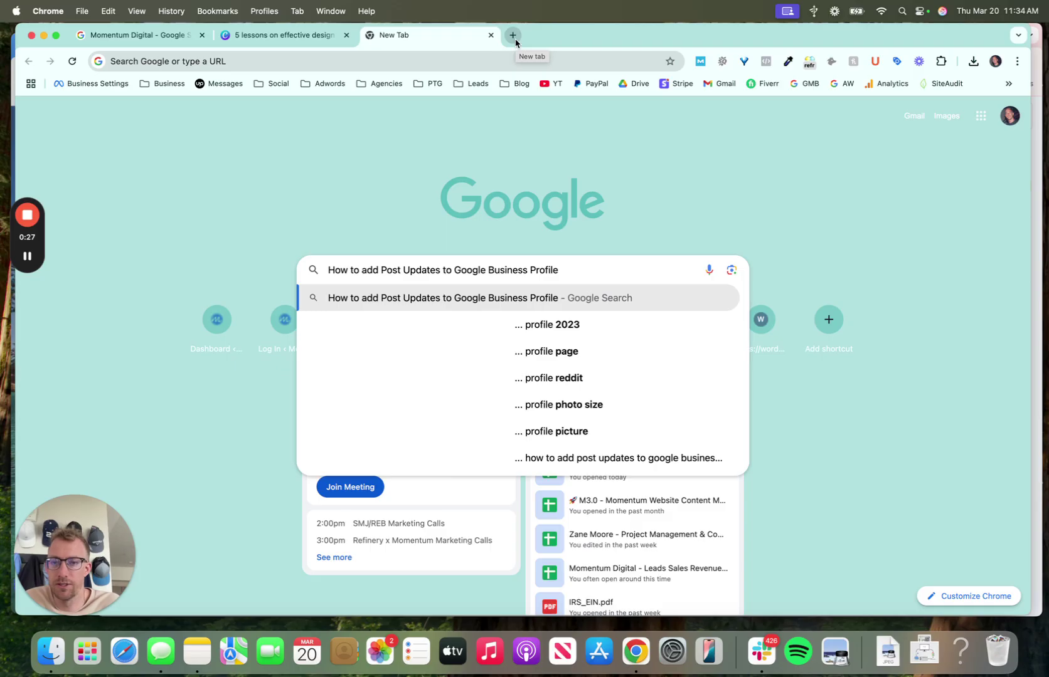
Step: Search for 'momentum digital' in a fresh browser tab
{"action": "left_click", "coordinate": [514, 40]}
{"action": "type", "text": "mo"}
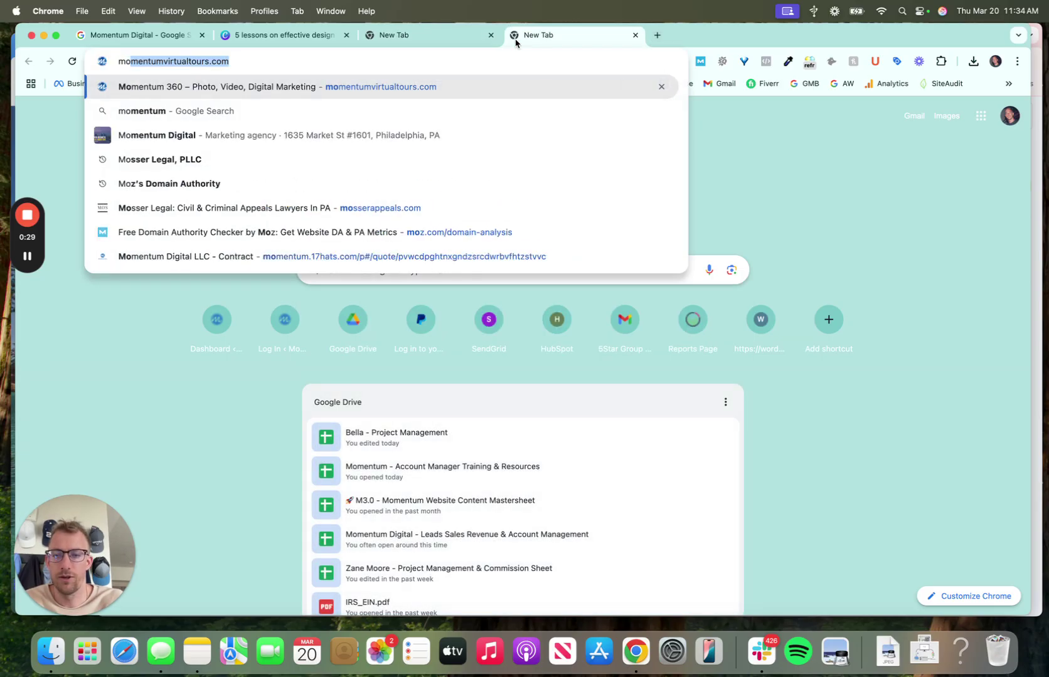
{"action": "type", "text": "mentum digital"}
{"action": "key", "text": "Return"}
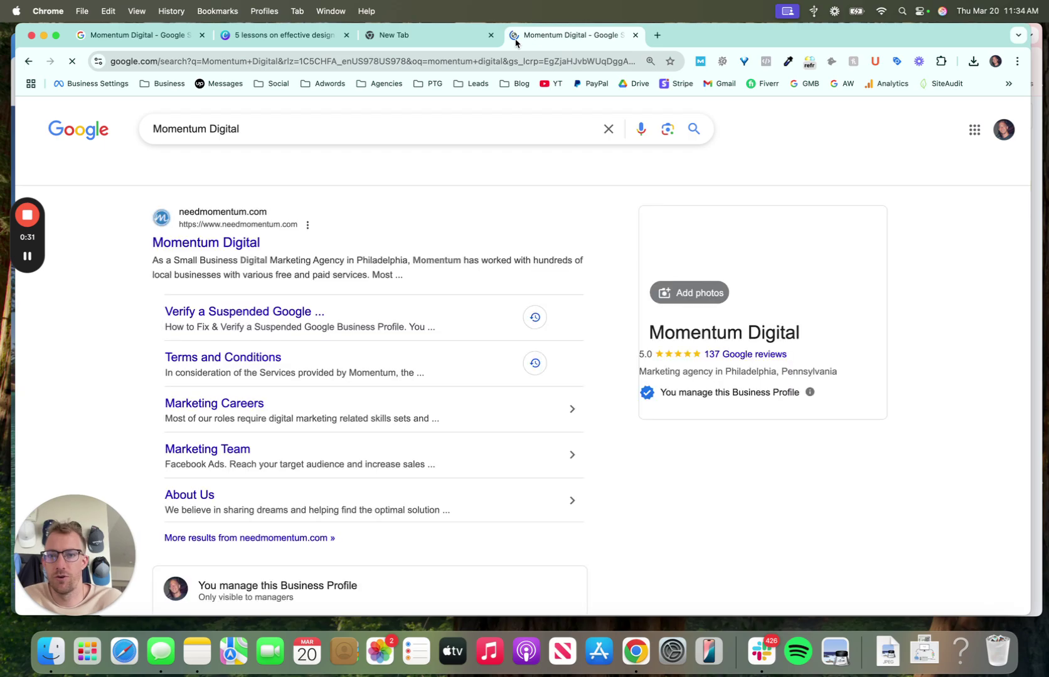
{"action": "scroll", "coordinate": [473, 251], "scroll_direction": "down", "scroll_amount": 5}
{"action": "scroll", "coordinate": [574, 238], "scroll_direction": "down", "scroll_amount": 4}
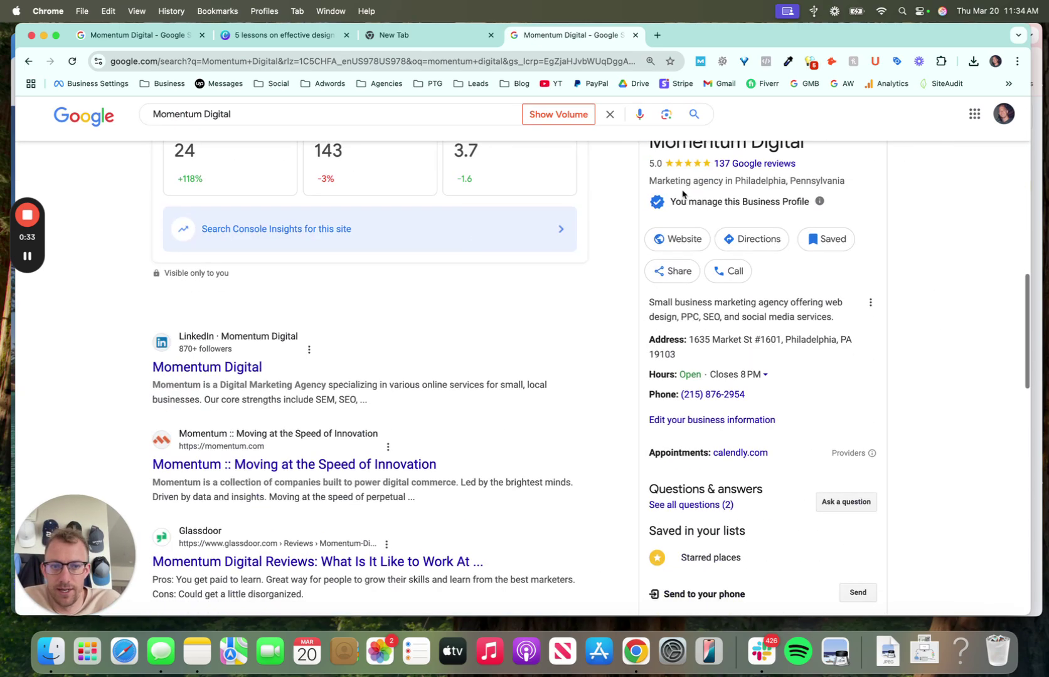
{"action": "scroll", "coordinate": [656, 230], "scroll_direction": "up", "scroll_amount": 1}
{"action": "scroll", "coordinate": [721, 226], "scroll_direction": "up", "scroll_amount": 1}
{"action": "scroll", "coordinate": [762, 222], "scroll_direction": "down", "scroll_amount": 1}
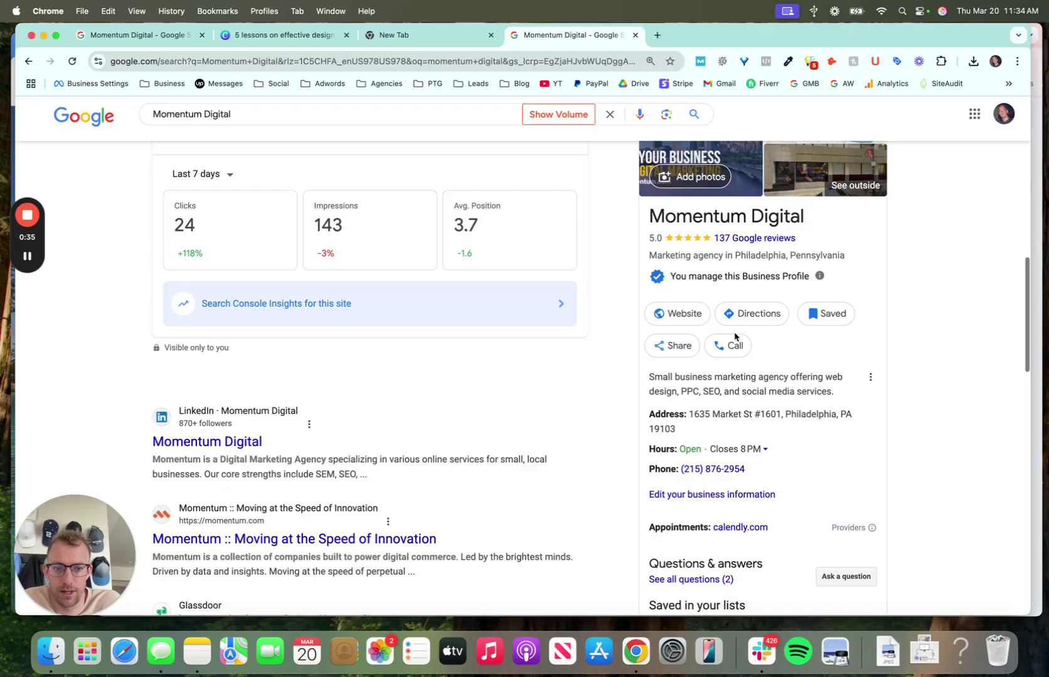
{"action": "scroll", "coordinate": [733, 337], "scroll_direction": "down", "scroll_amount": 2}
{"action": "scroll", "coordinate": [733, 336], "scroll_direction": "down", "scroll_amount": 1}
{"action": "scroll", "coordinate": [733, 333], "scroll_direction": "down", "scroll_amount": 3}
{"action": "scroll", "coordinate": [738, 336], "scroll_direction": "down", "scroll_amount": 3}
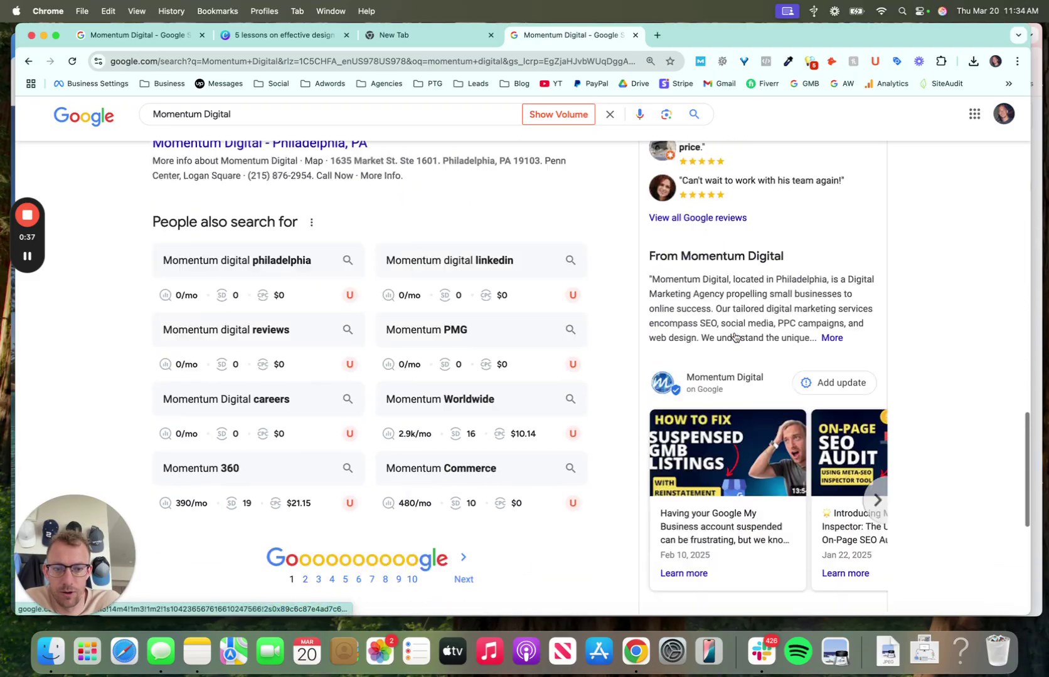
{"action": "scroll", "coordinate": [773, 365], "scroll_direction": "down", "scroll_amount": 2}
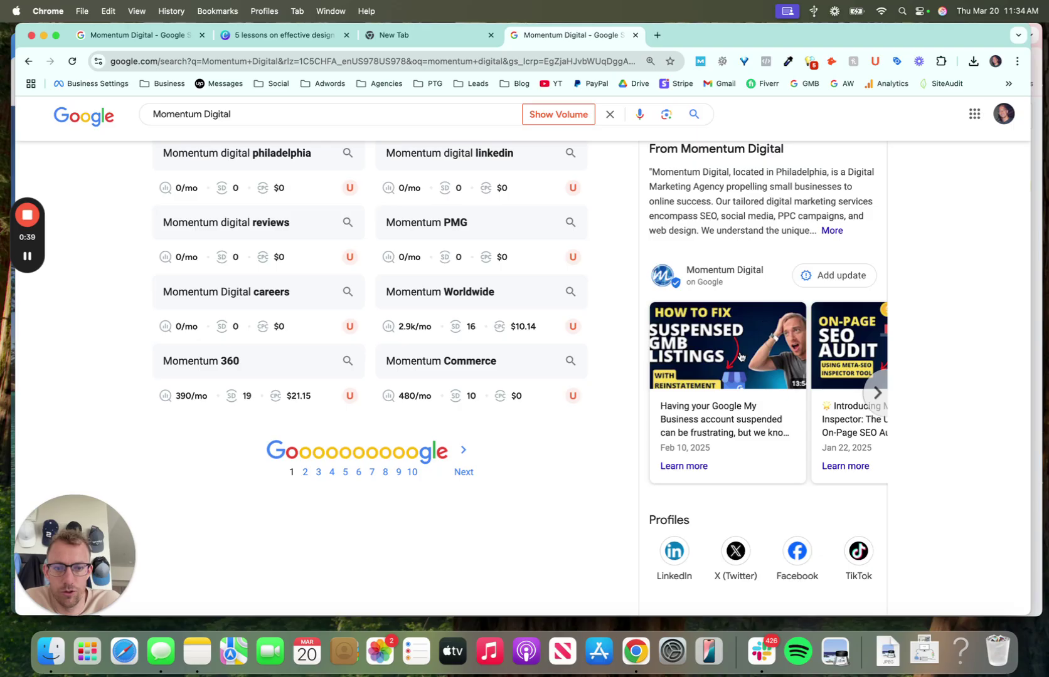
{"action": "scroll", "coordinate": [740, 356], "scroll_direction": "up", "scroll_amount": 1}
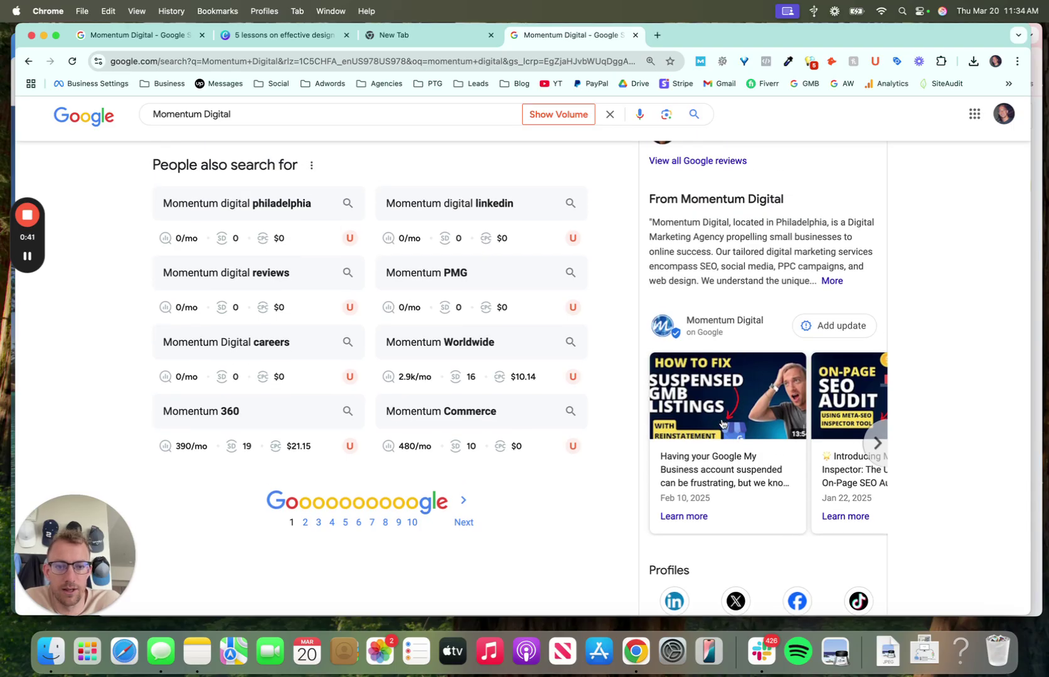
{"action": "scroll", "coordinate": [732, 410], "scroll_direction": "up", "scroll_amount": 1}
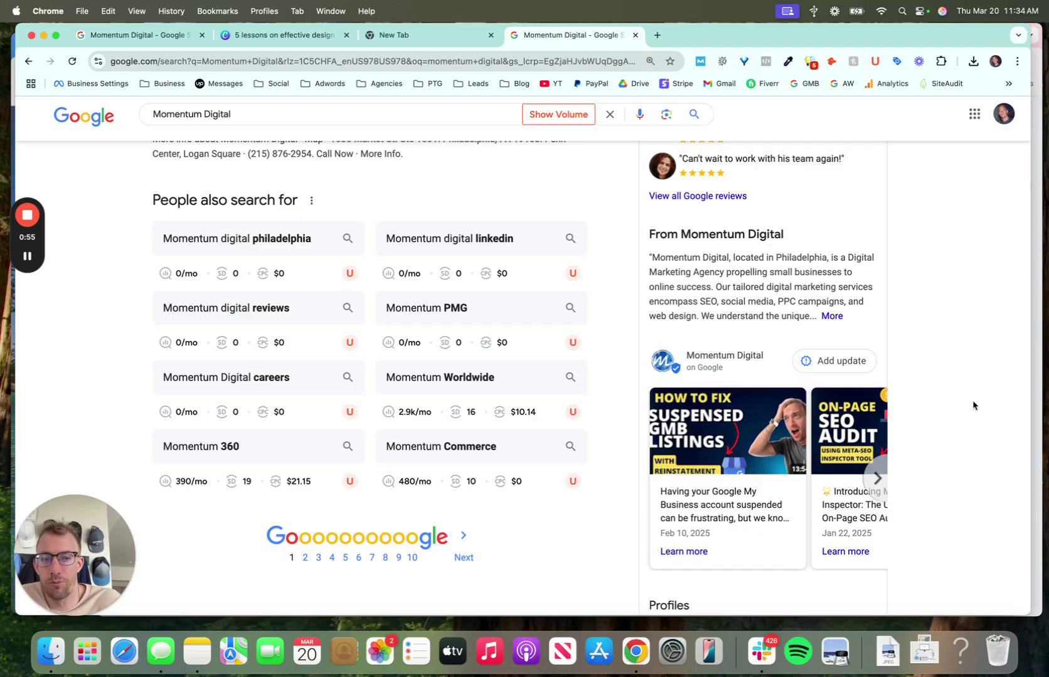
{"action": "scroll", "coordinate": [905, 402], "scroll_direction": "up", "scroll_amount": 10}
{"action": "scroll", "coordinate": [905, 402], "scroll_direction": "up", "scroll_amount": 5}
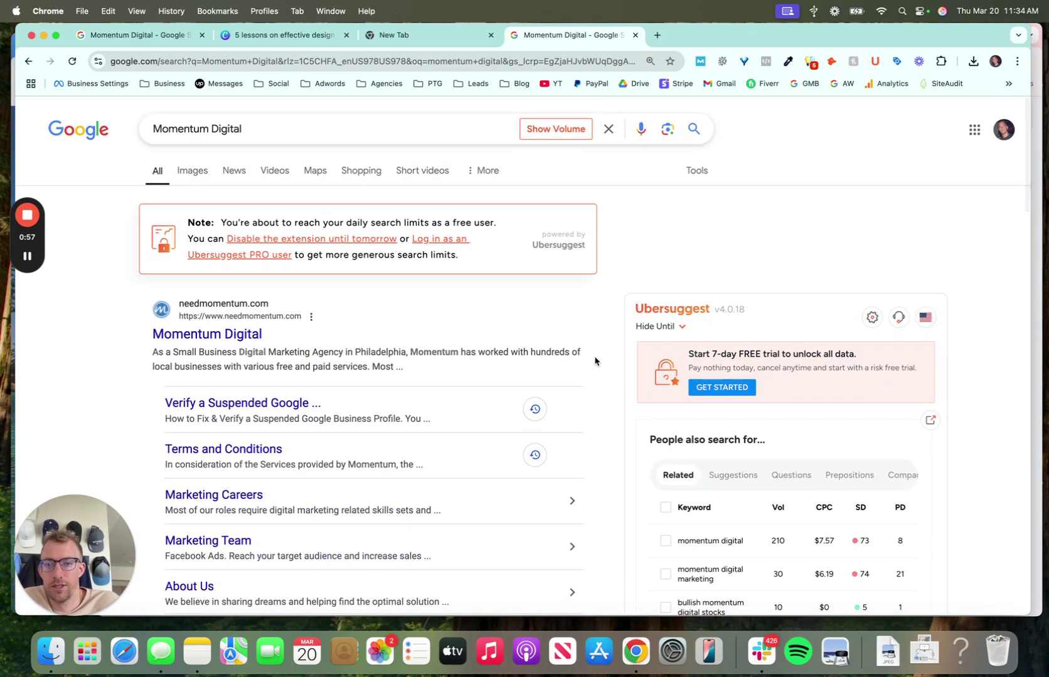
Step: Search 'my business' and open the Momentum Digital profile dashboard
{"action": "left_click", "coordinate": [372, 66]}
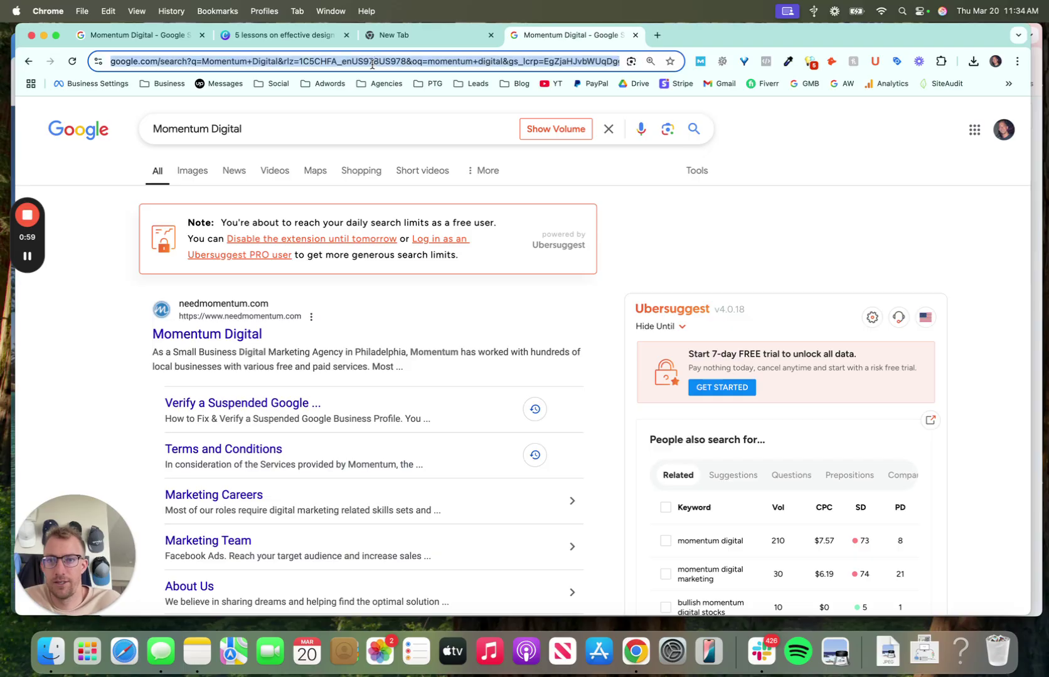
{"action": "type", "text": "my business"}
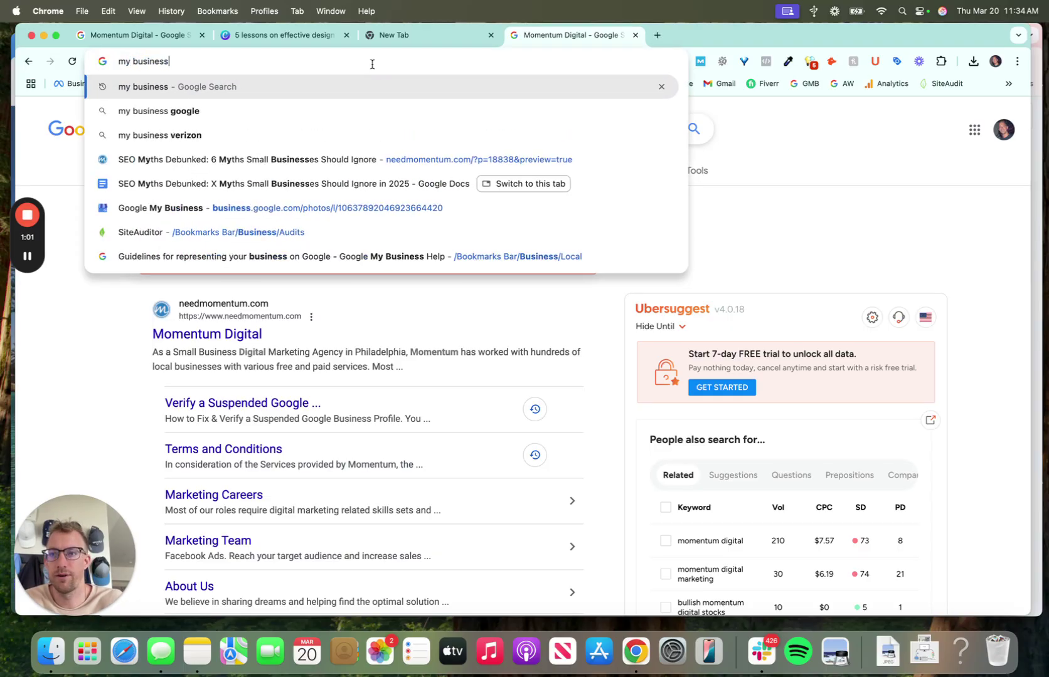
{"action": "key", "text": "Return"}
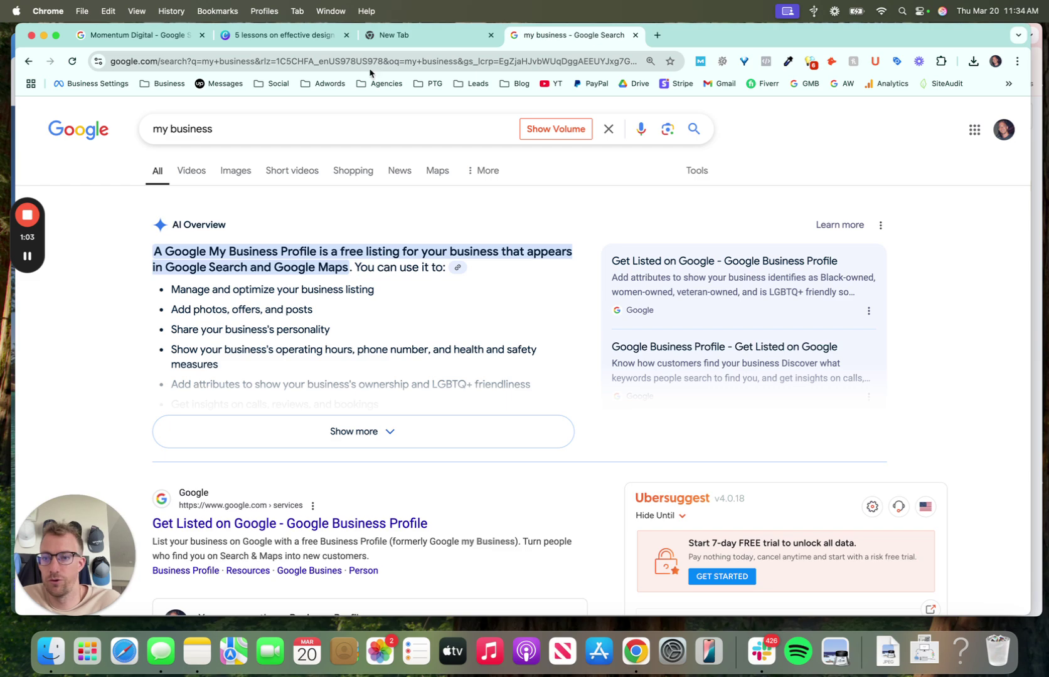
{"action": "scroll", "coordinate": [246, 205], "scroll_direction": "down", "scroll_amount": 1}
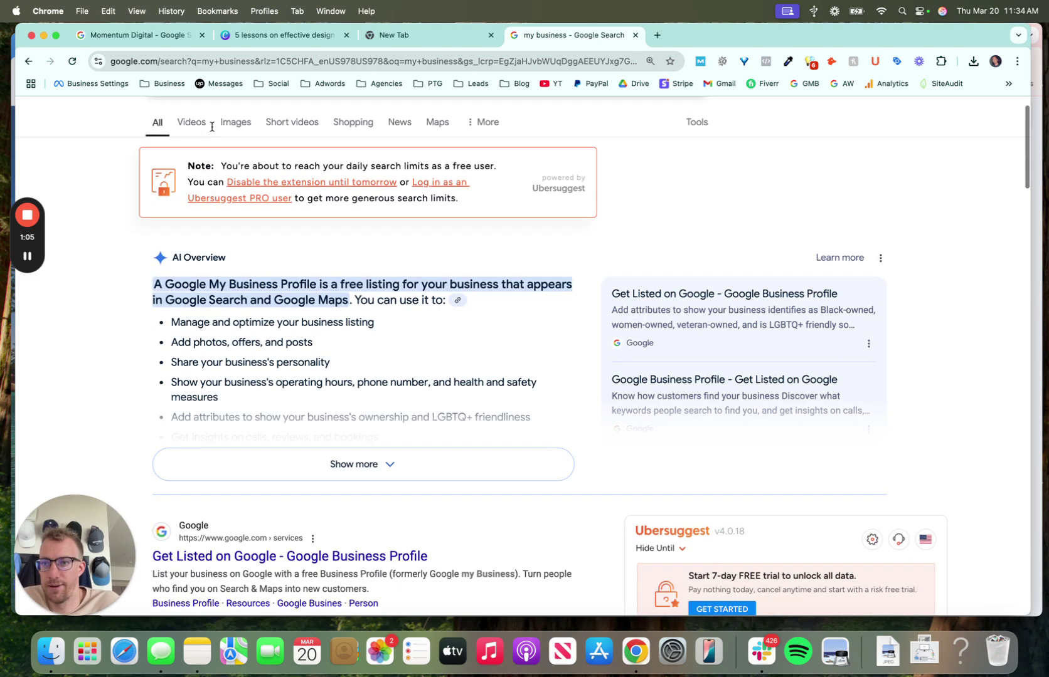
{"action": "scroll", "coordinate": [262, 254], "scroll_direction": "down", "scroll_amount": 2}
{"action": "scroll", "coordinate": [264, 257], "scroll_direction": "down", "scroll_amount": 2}
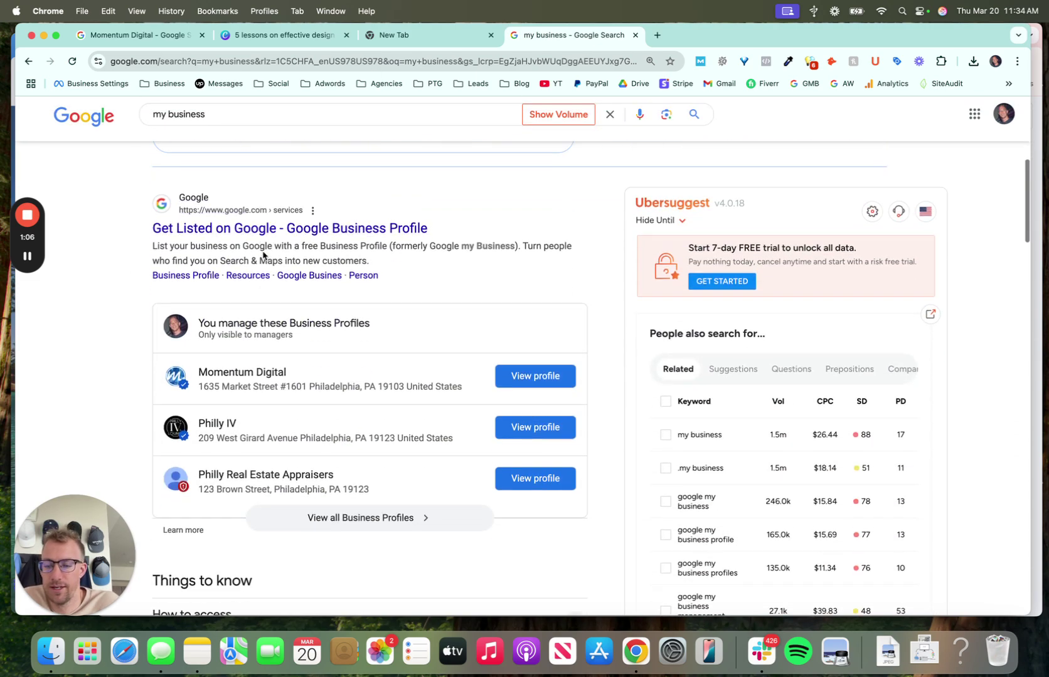
{"action": "left_click", "coordinate": [515, 378]}
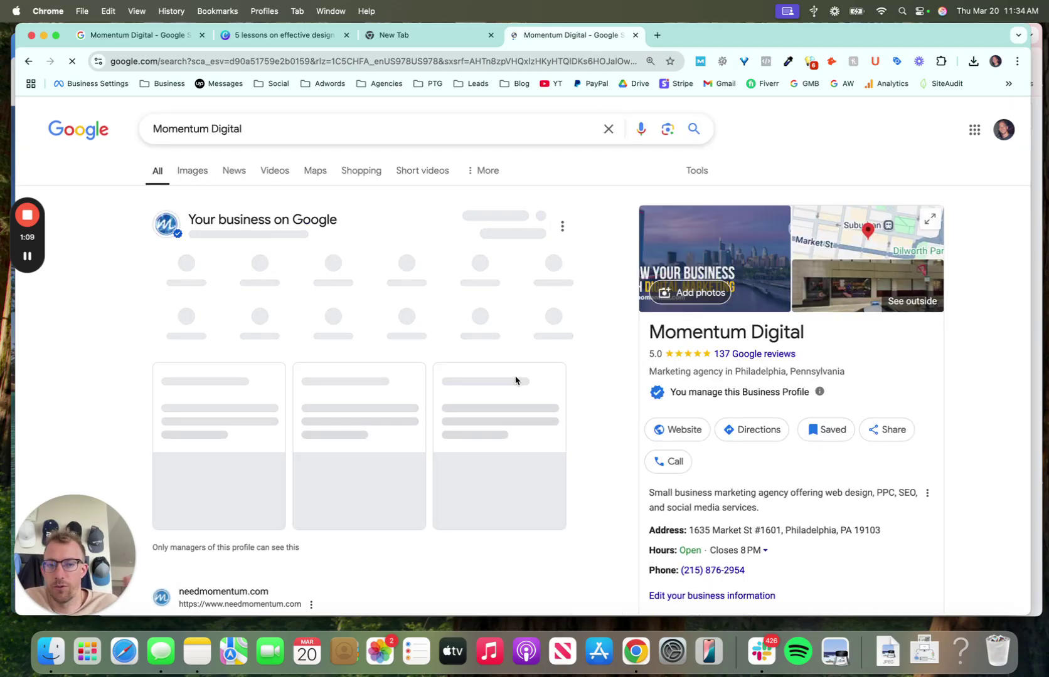
{"action": "scroll", "coordinate": [459, 352], "scroll_direction": "down", "scroll_amount": 1}
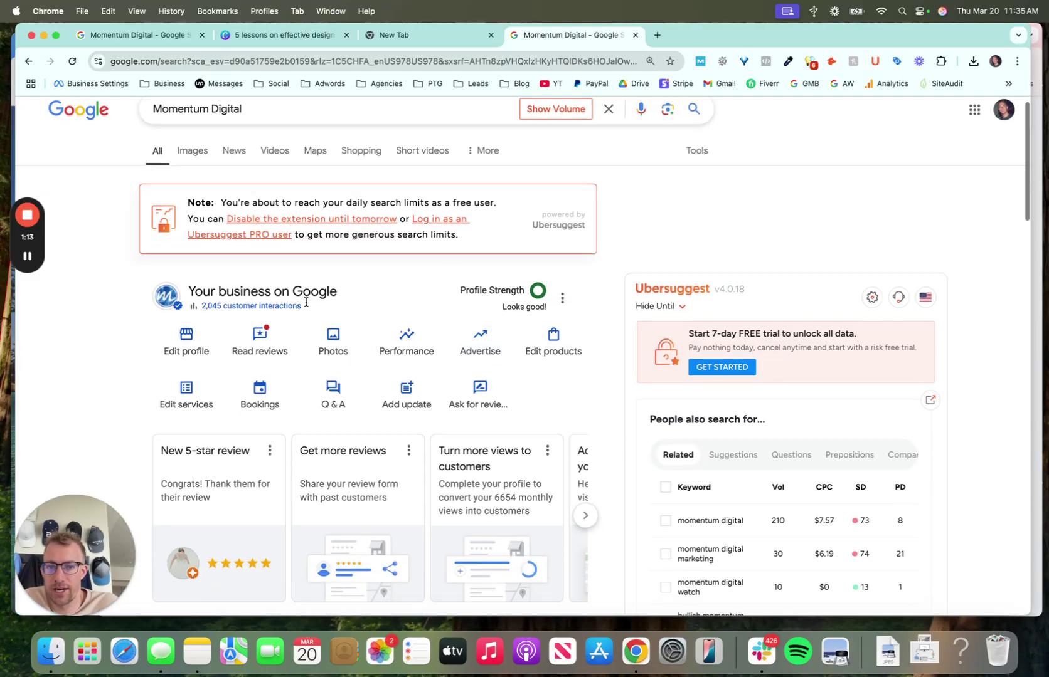
{"action": "scroll", "coordinate": [340, 305], "scroll_direction": "down", "scroll_amount": 2}
Step: Review the Profile Strength text and browse the suggestion cards back and forth
{"action": "mouse_move", "coordinate": [459, 237]}
{"action": "left_mouse_down"}
{"action": "mouse_move", "coordinate": [531, 242]}
{"action": "mouse_move", "coordinate": [552, 260]}
{"action": "left_mouse_up"}
{"action": "left_click", "coordinate": [589, 243]}
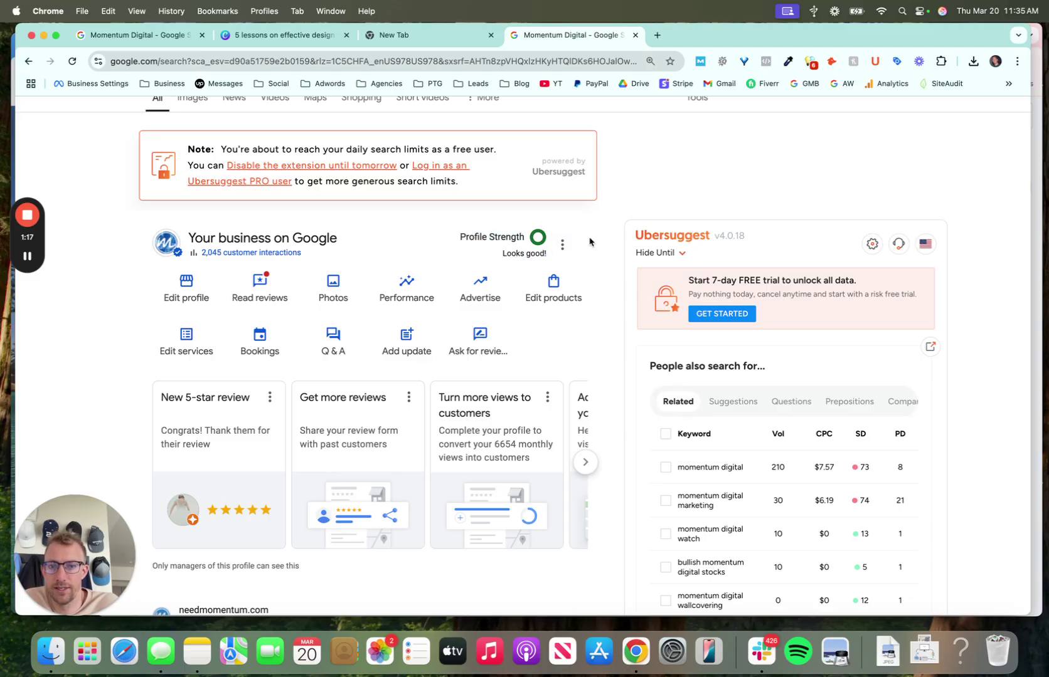
{"action": "scroll", "coordinate": [423, 368], "scroll_direction": "down", "scroll_amount": 3}
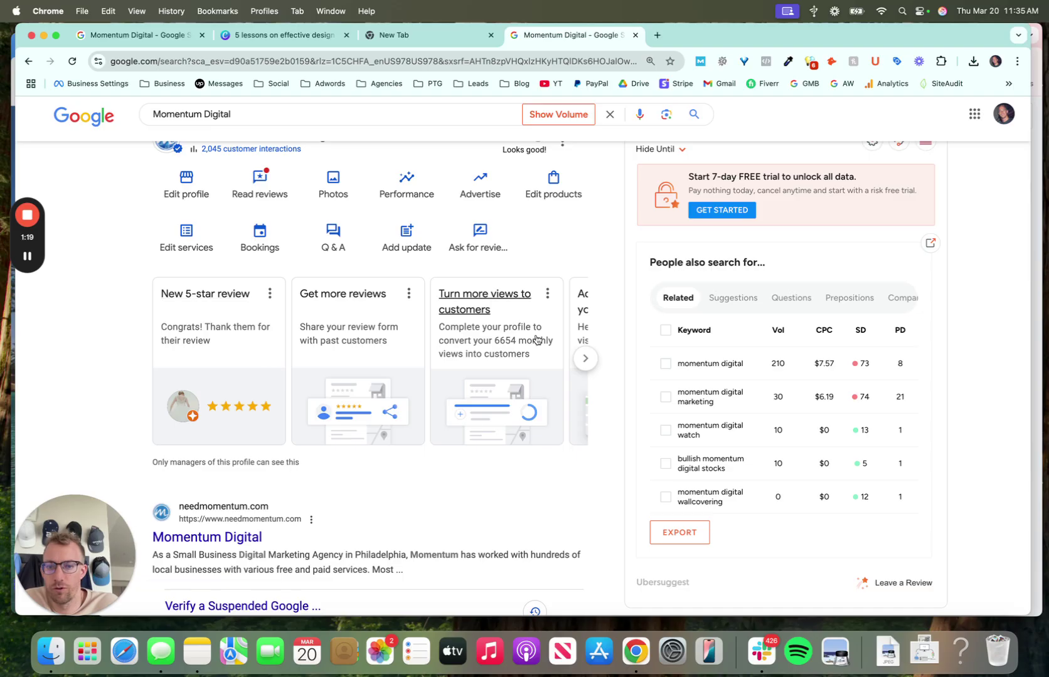
{"action": "left_click", "coordinate": [585, 355]}
{"action": "left_click", "coordinate": [586, 356]}
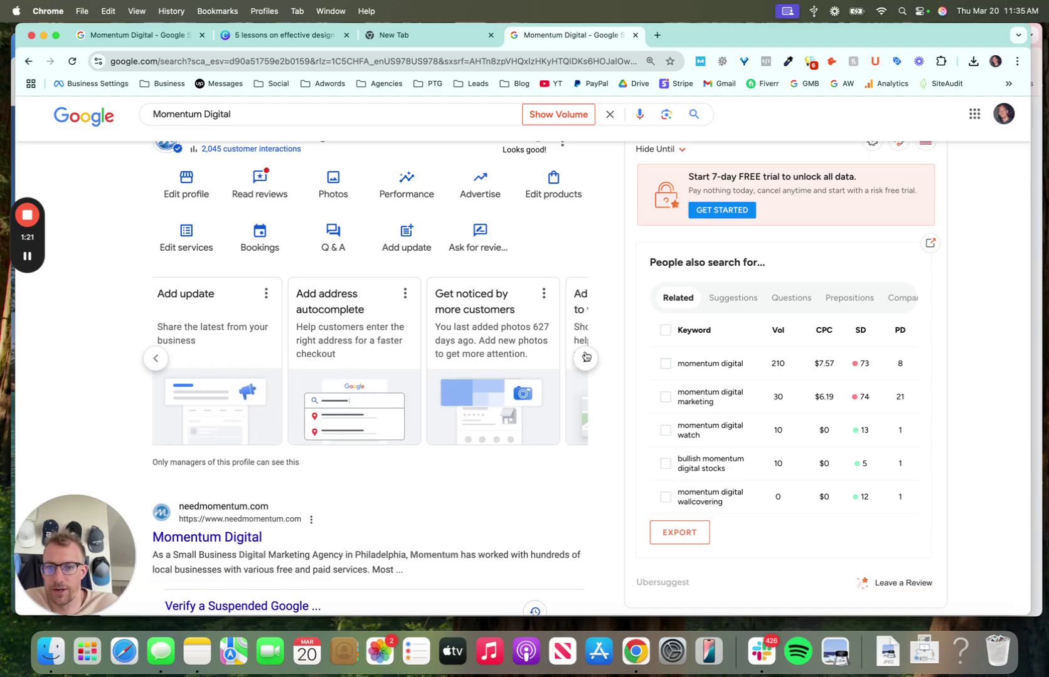
{"action": "left_click", "coordinate": [586, 356]}
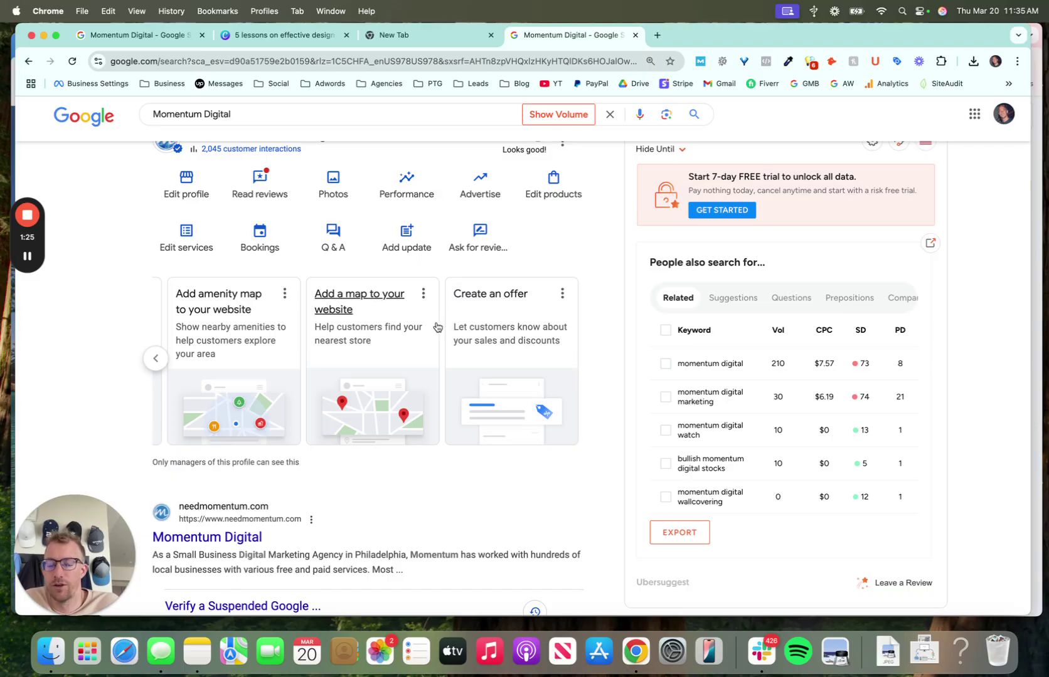
{"action": "left_click", "coordinate": [156, 359]}
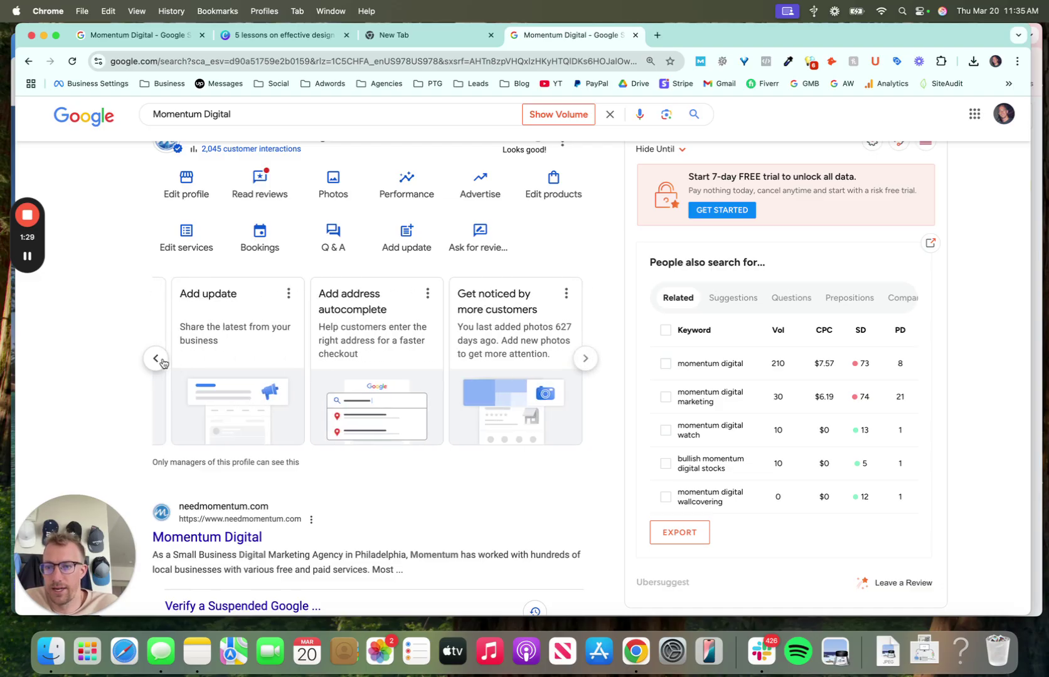
{"action": "left_click", "coordinate": [155, 360]}
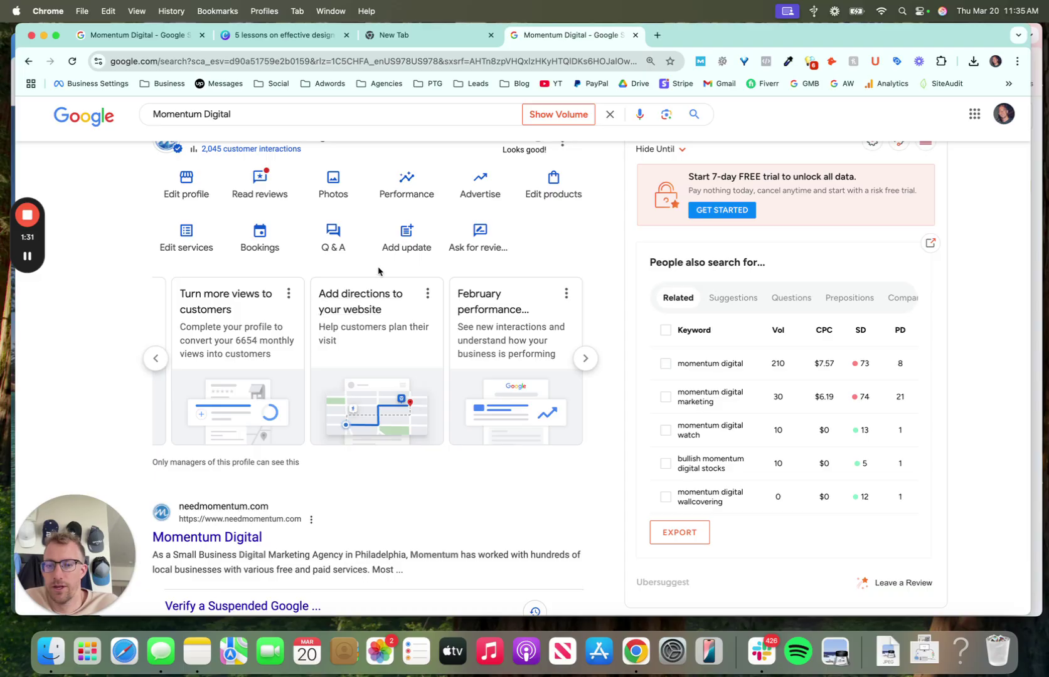
Step: Start an event post, look at its title and date fields, then return to post types
{"action": "left_click", "coordinate": [412, 245]}
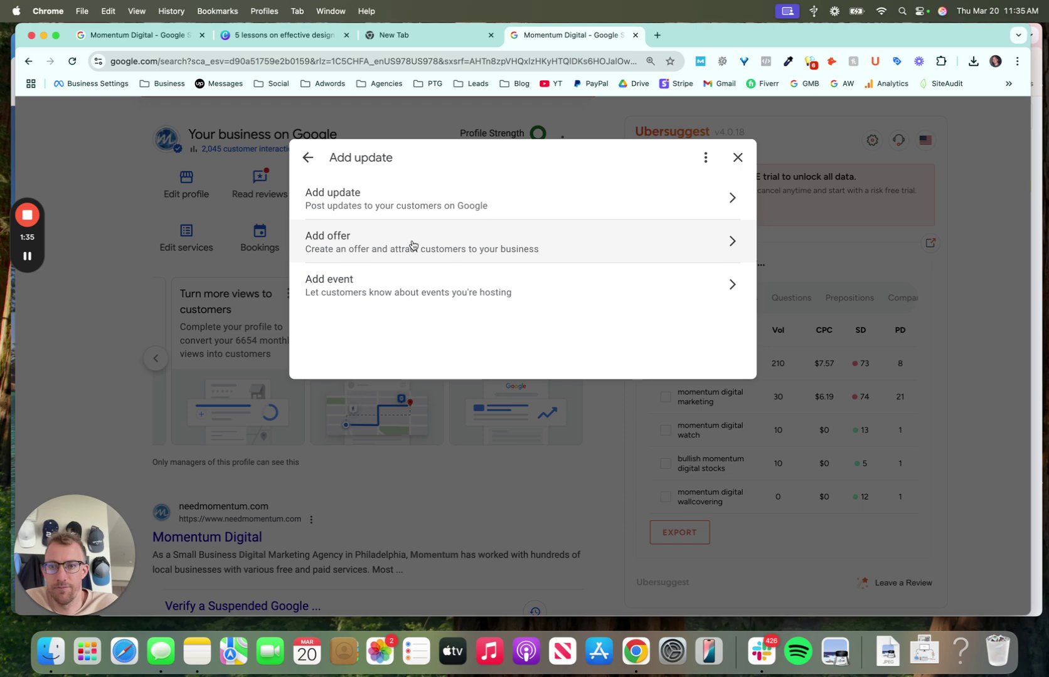
{"action": "left_click", "coordinate": [380, 295]}
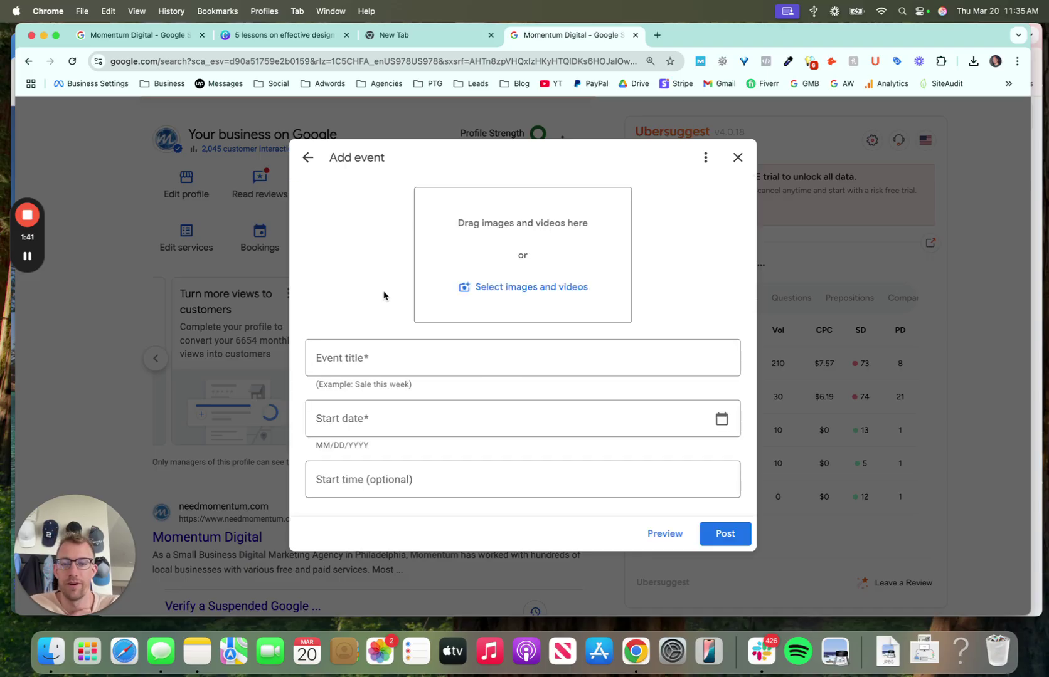
{"action": "left_click", "coordinate": [381, 358]}
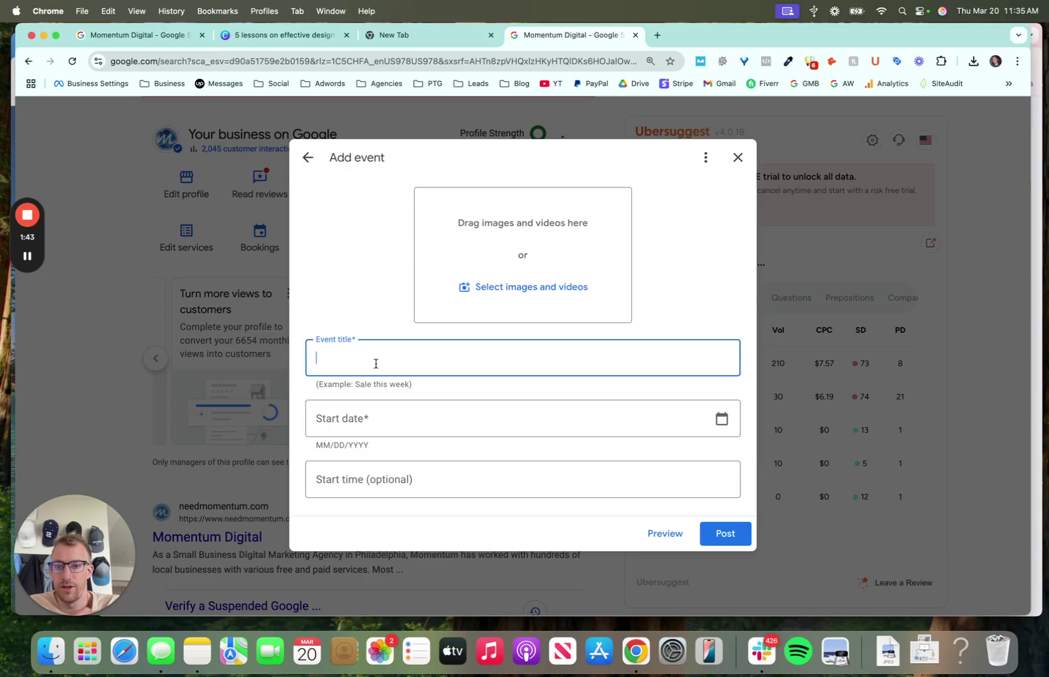
{"action": "type", "text": "sadfasf"}
{"action": "left_click", "coordinate": [383, 413]}
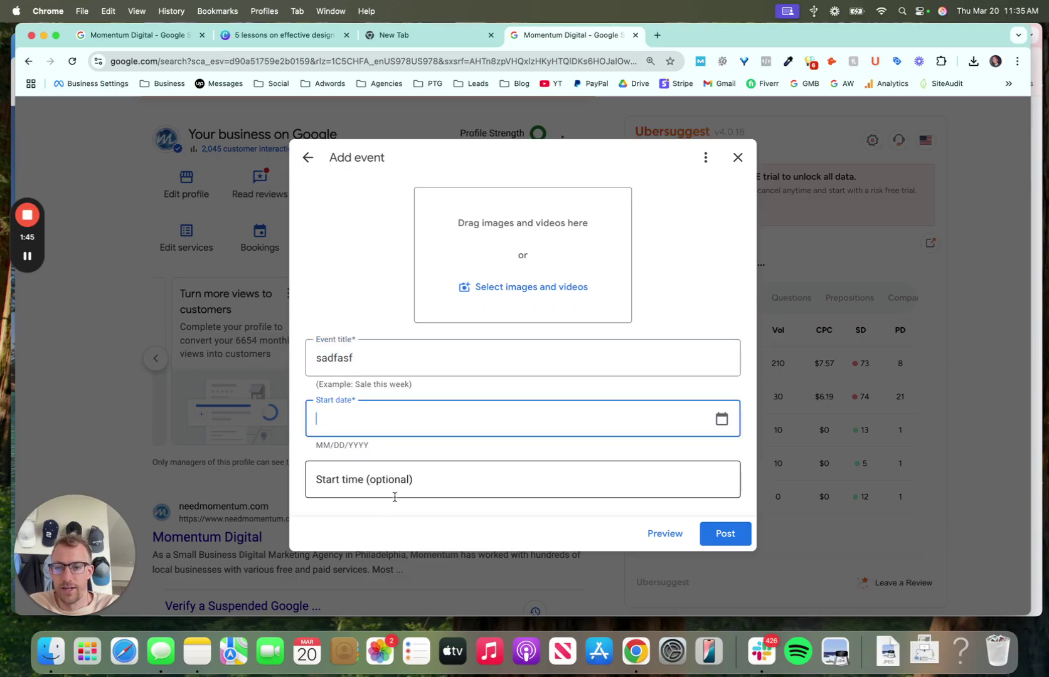
{"action": "left_click", "coordinate": [308, 156]}
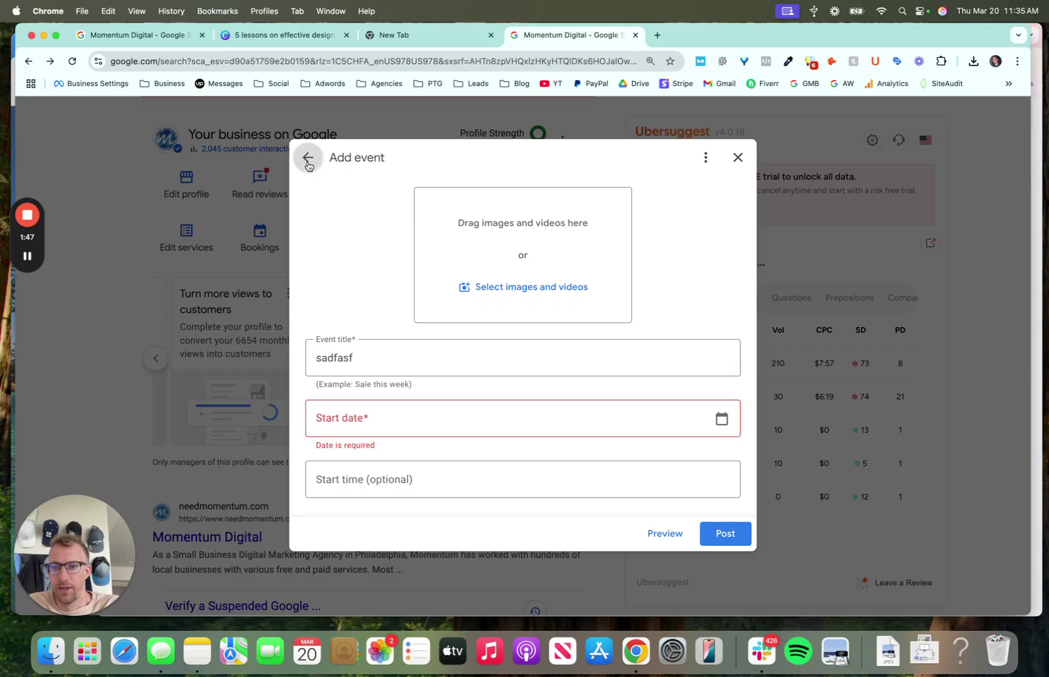
Step: Review the offer form with its extra details, then discard the offer draft
{"action": "left_click", "coordinate": [401, 251]}
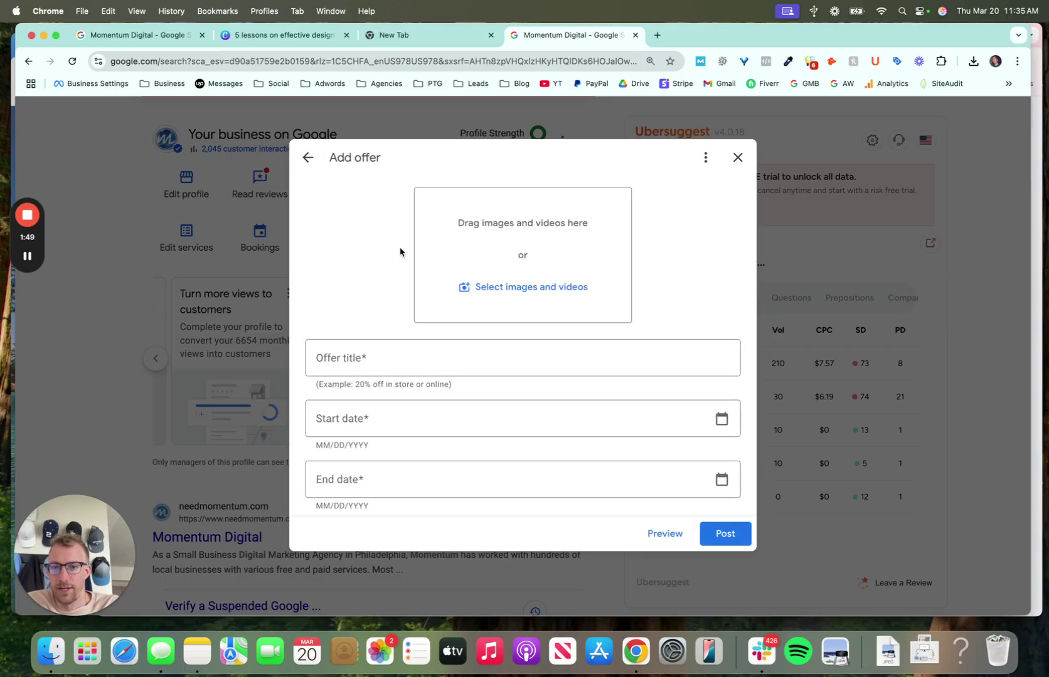
{"action": "scroll", "coordinate": [433, 342], "scroll_direction": "down", "scroll_amount": 2}
{"action": "scroll", "coordinate": [433, 341], "scroll_direction": "down", "scroll_amount": 1}
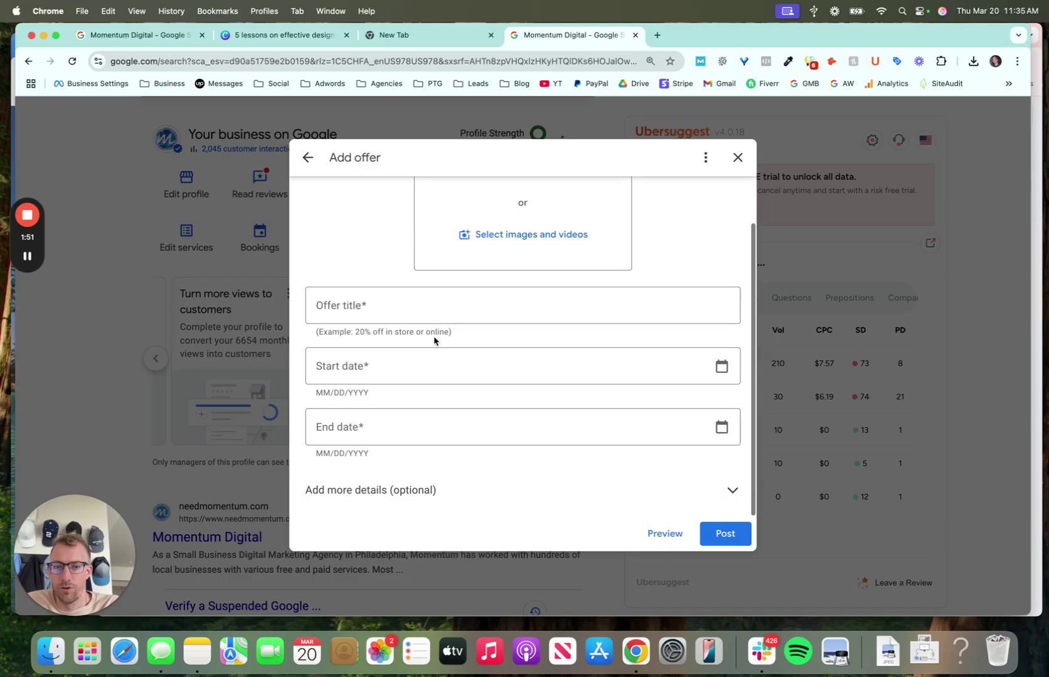
{"action": "left_click", "coordinate": [625, 493]}
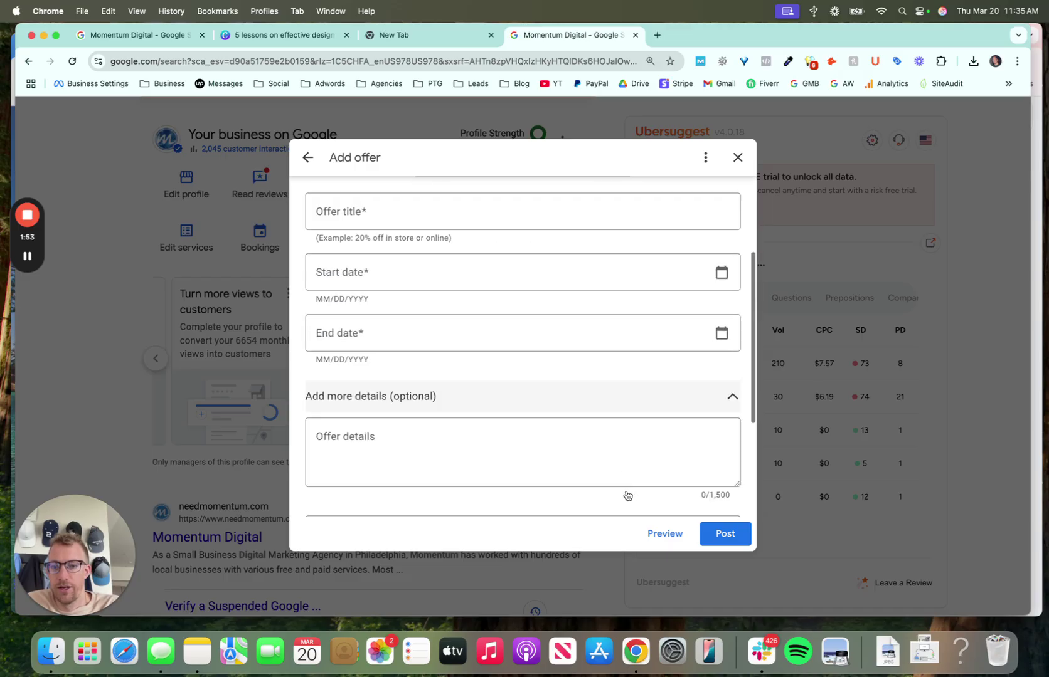
{"action": "scroll", "coordinate": [626, 493], "scroll_direction": "up", "scroll_amount": 5}
{"action": "scroll", "coordinate": [413, 305], "scroll_direction": "down", "scroll_amount": 5}
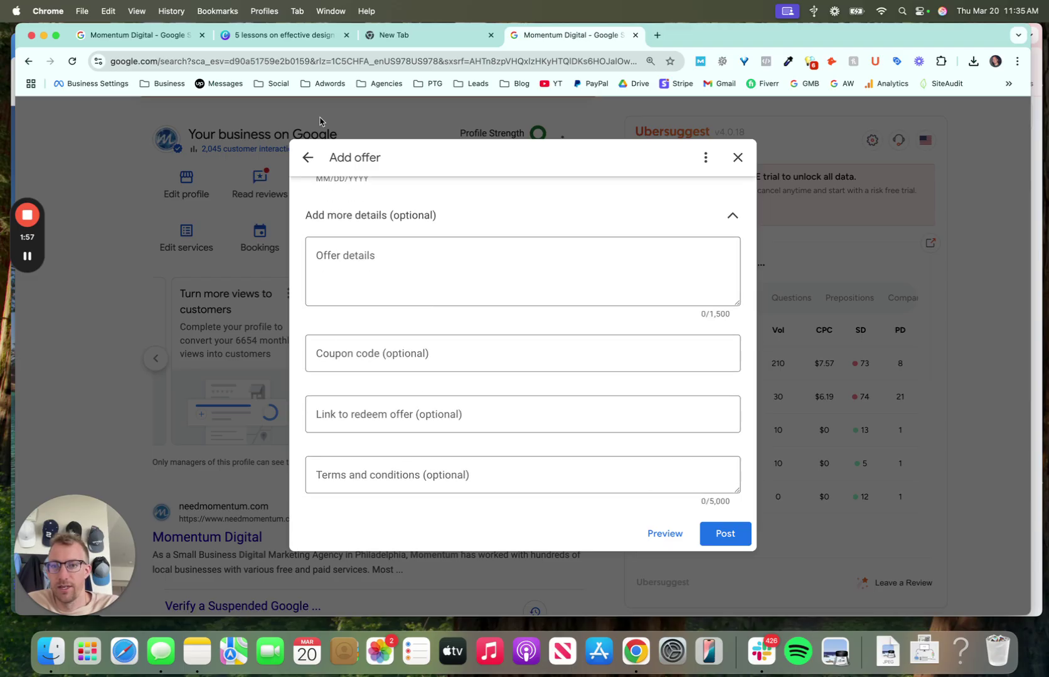
{"action": "left_click", "coordinate": [308, 158]}
{"action": "left_click", "coordinate": [616, 391]}
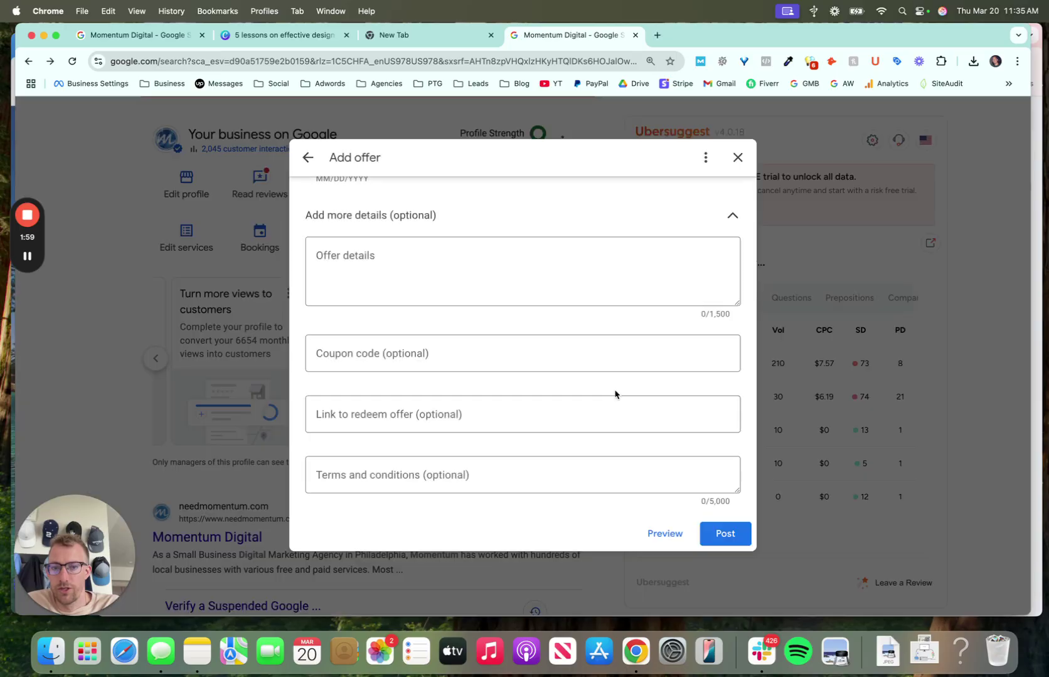
Step: Start a plain update post, check the button choices and Downloads, then focus the description
{"action": "left_click", "coordinate": [399, 216]}
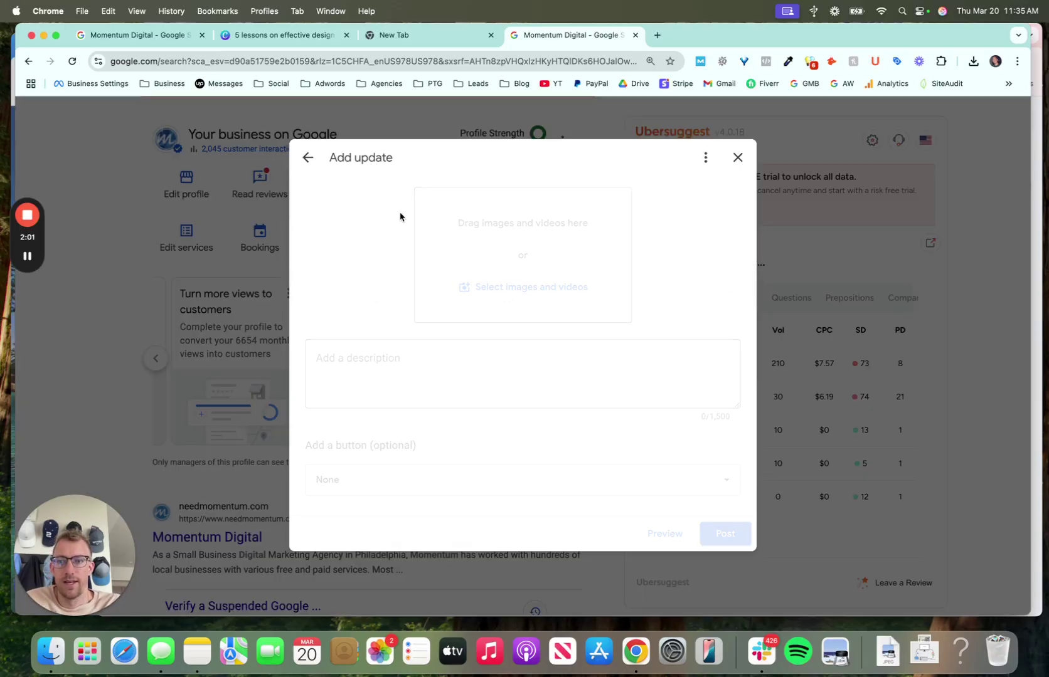
{"action": "scroll", "coordinate": [466, 328], "scroll_direction": "down", "scroll_amount": 1}
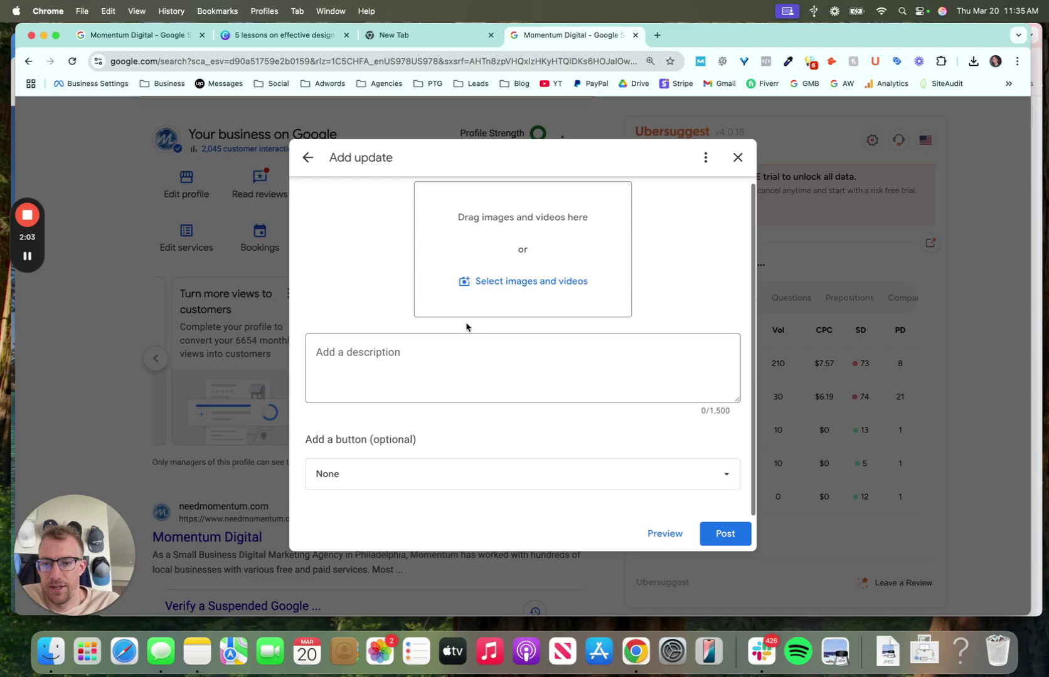
{"action": "left_click", "coordinate": [434, 479]}
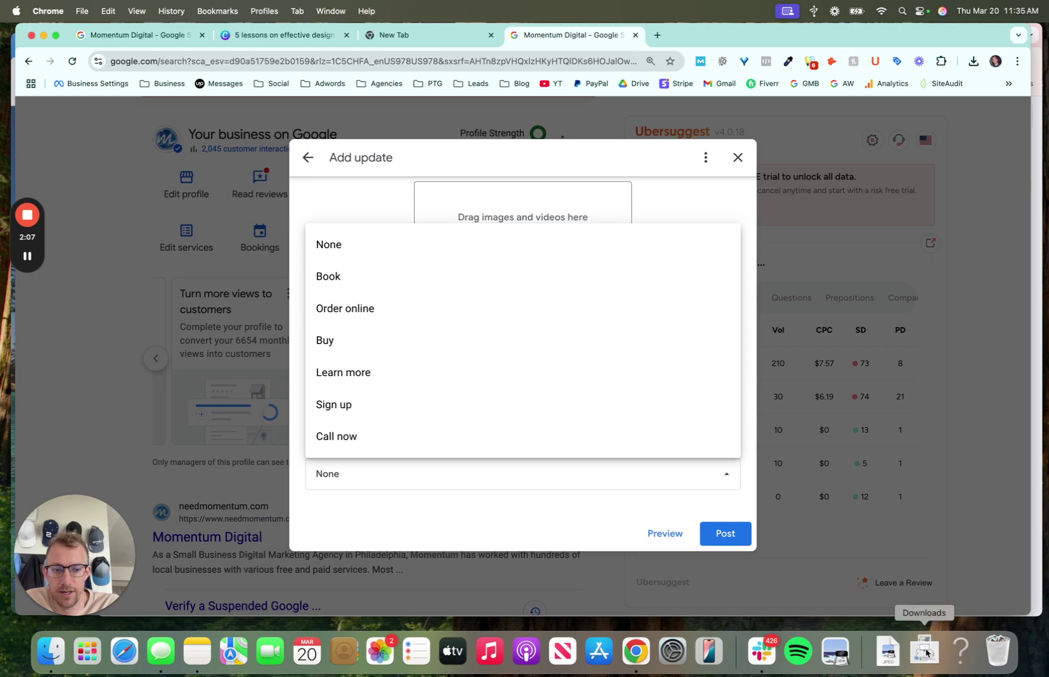
{"action": "left_click", "coordinate": [925, 652]}
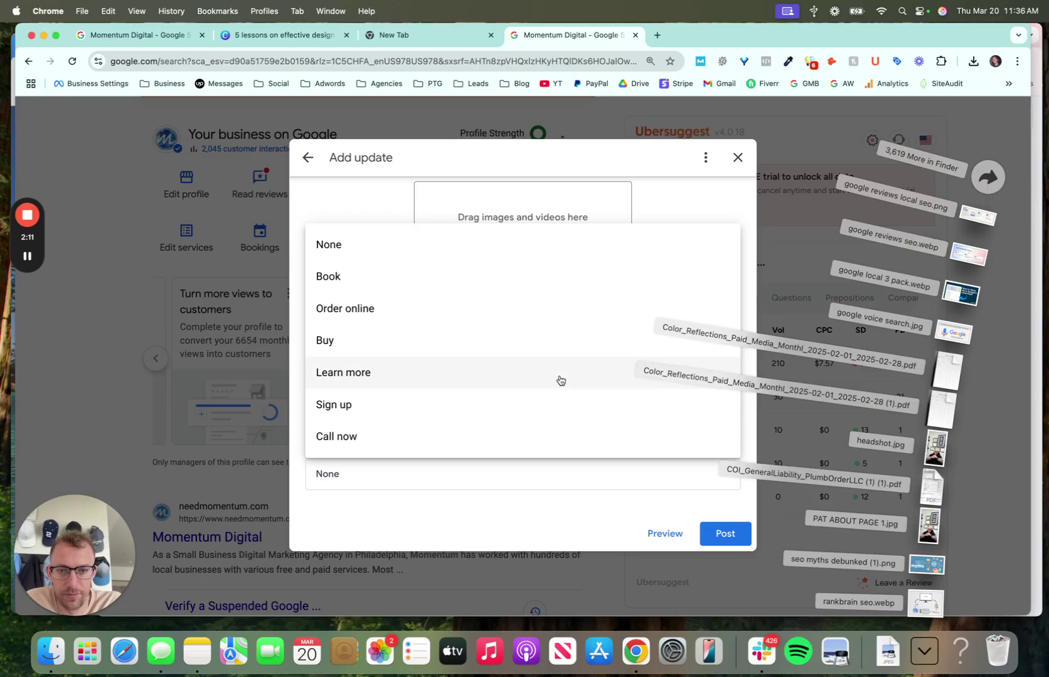
{"action": "left_click", "coordinate": [655, 199]}
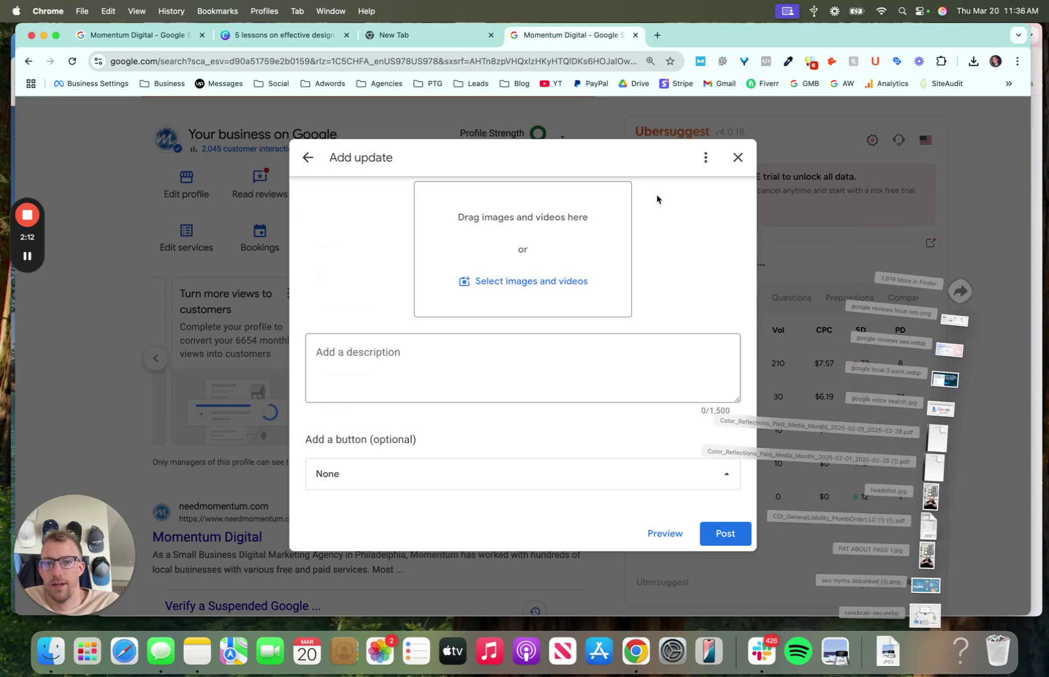
{"action": "left_click", "coordinate": [412, 352]}
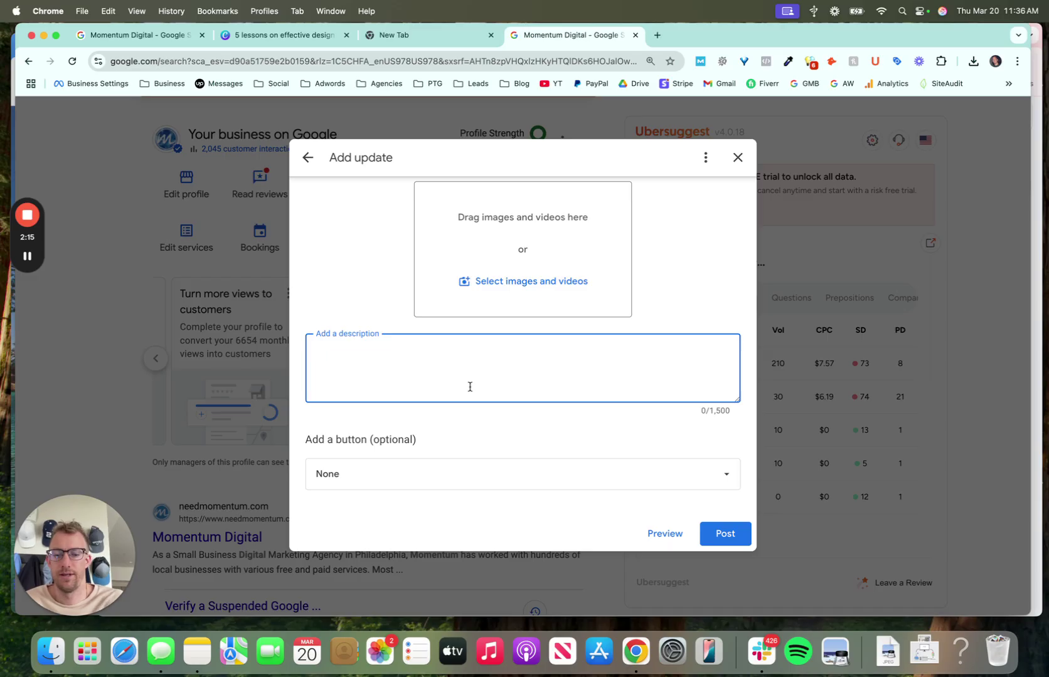
Step: Go to the Momentum Digital website and open the SEO Myths Debunked article
{"action": "left_click", "coordinate": [126, 40]}
{"action": "scroll", "coordinate": [354, 156], "scroll_direction": "down", "scroll_amount": 3}
{"action": "scroll", "coordinate": [745, 312], "scroll_direction": "down", "scroll_amount": 5}
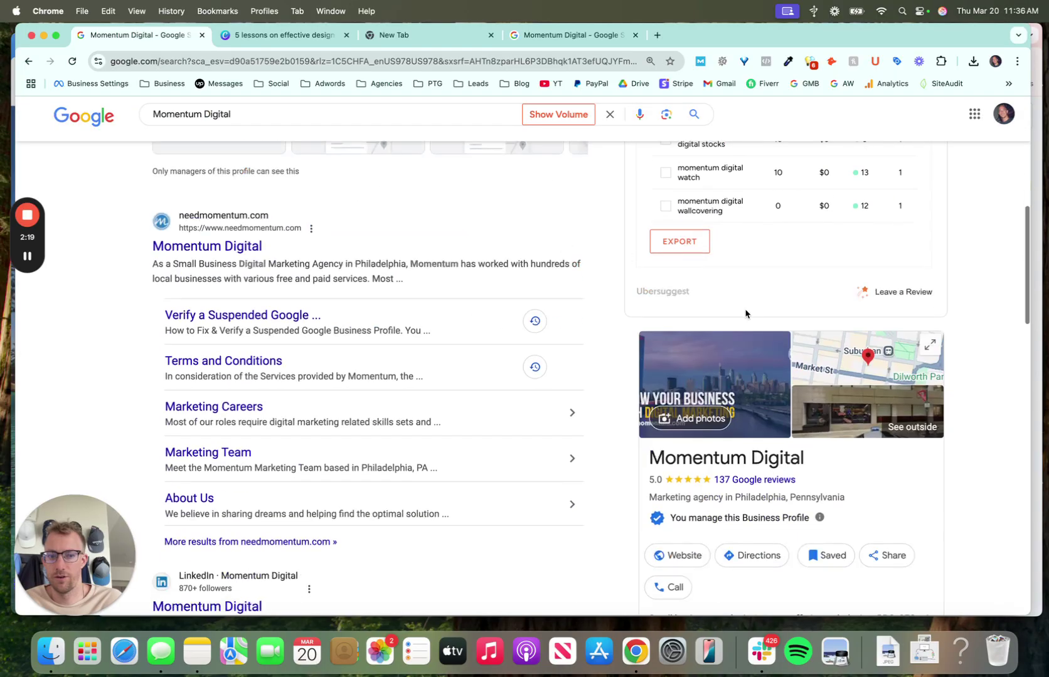
{"action": "left_click", "coordinate": [680, 437]}
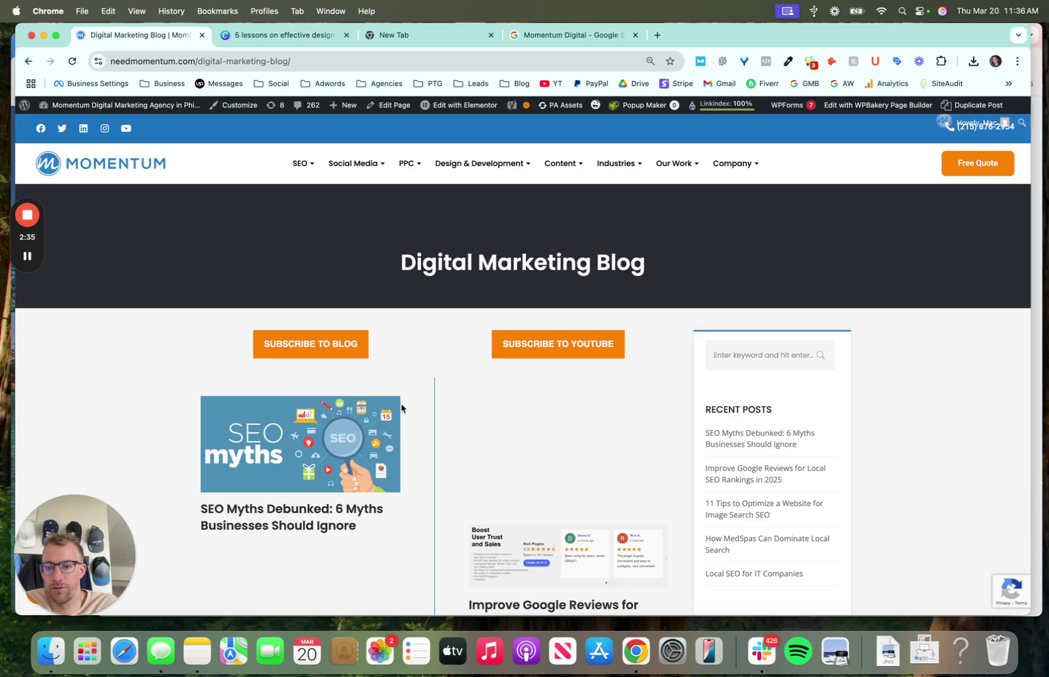
{"action": "scroll", "coordinate": [401, 408], "scroll_direction": "down", "scroll_amount": 3}
{"action": "left_click", "coordinate": [322, 407]}
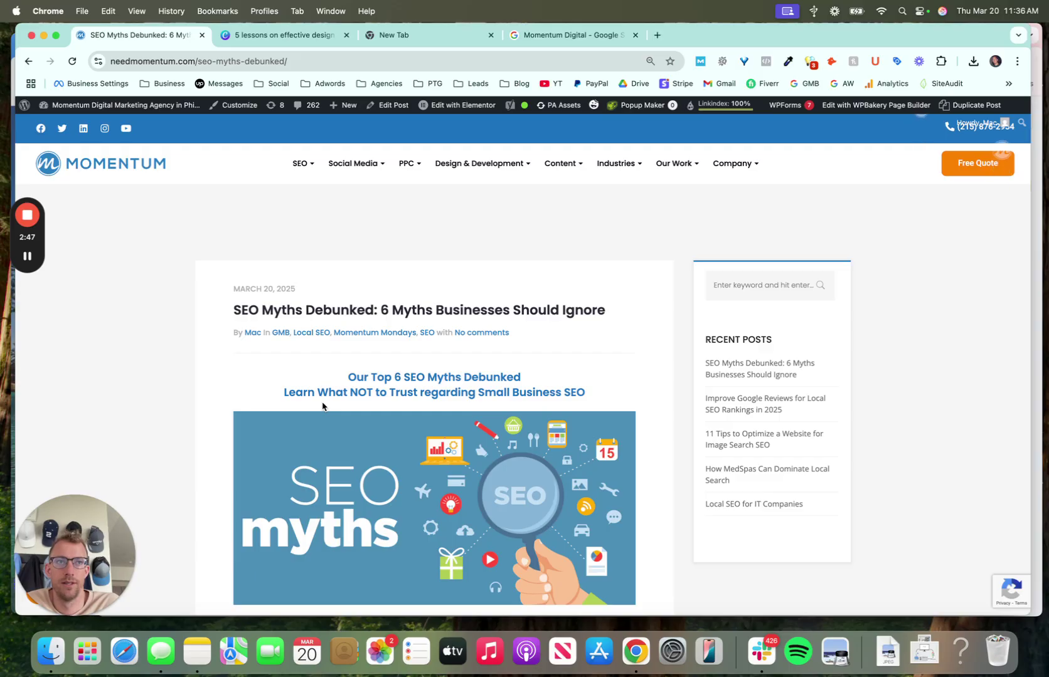
{"action": "scroll", "coordinate": [337, 341], "scroll_direction": "down", "scroll_amount": 5}
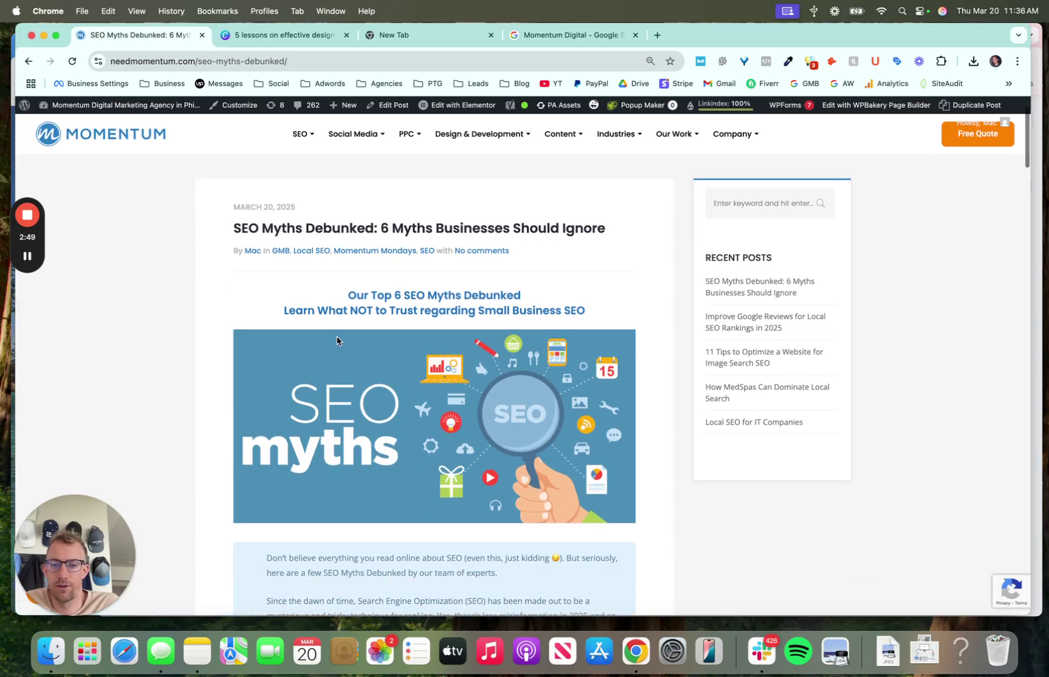
{"action": "scroll", "coordinate": [337, 341], "scroll_direction": "up", "scroll_amount": 1}
{"action": "scroll", "coordinate": [337, 341], "scroll_direction": "down", "scroll_amount": 1}
{"action": "scroll", "coordinate": [336, 342], "scroll_direction": "down", "scroll_amount": 3}
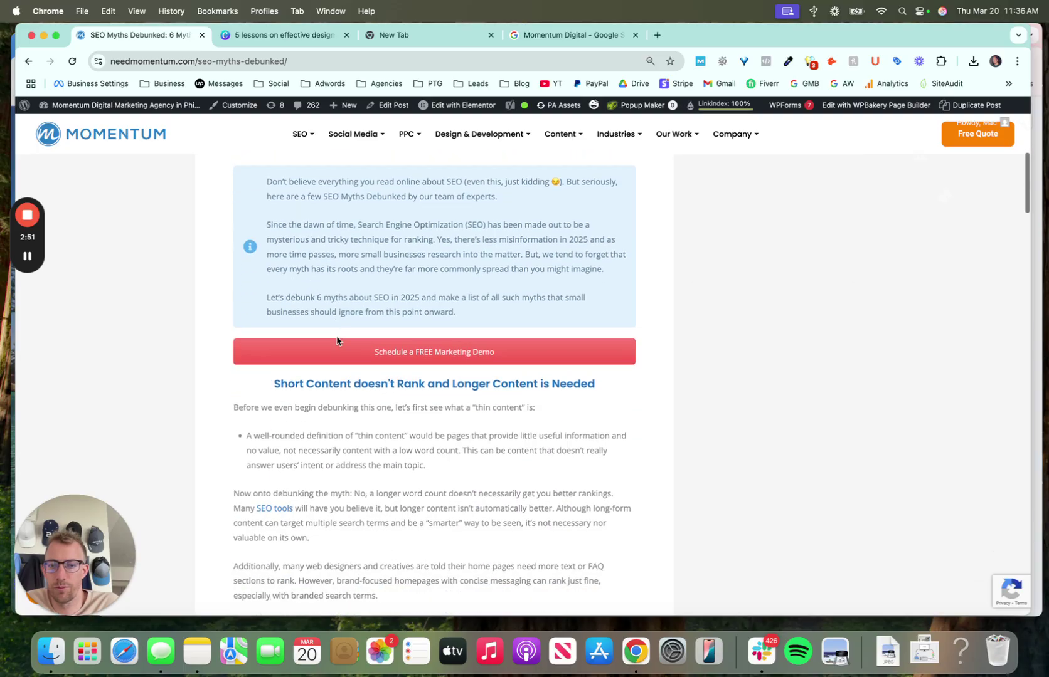
{"action": "scroll", "coordinate": [337, 342], "scroll_direction": "down", "scroll_amount": 2}
{"action": "scroll", "coordinate": [337, 342], "scroll_direction": "down", "scroll_amount": 1}
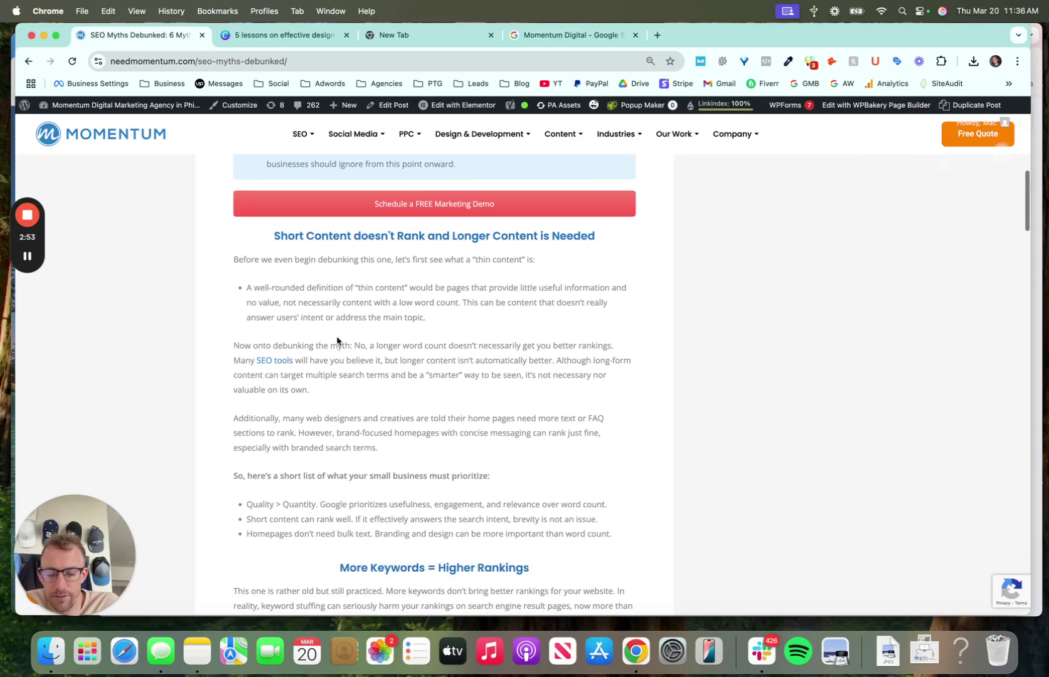
{"action": "scroll", "coordinate": [337, 341], "scroll_direction": "up", "scroll_amount": 1}
{"action": "scroll", "coordinate": [337, 342], "scroll_direction": "up", "scroll_amount": 9}
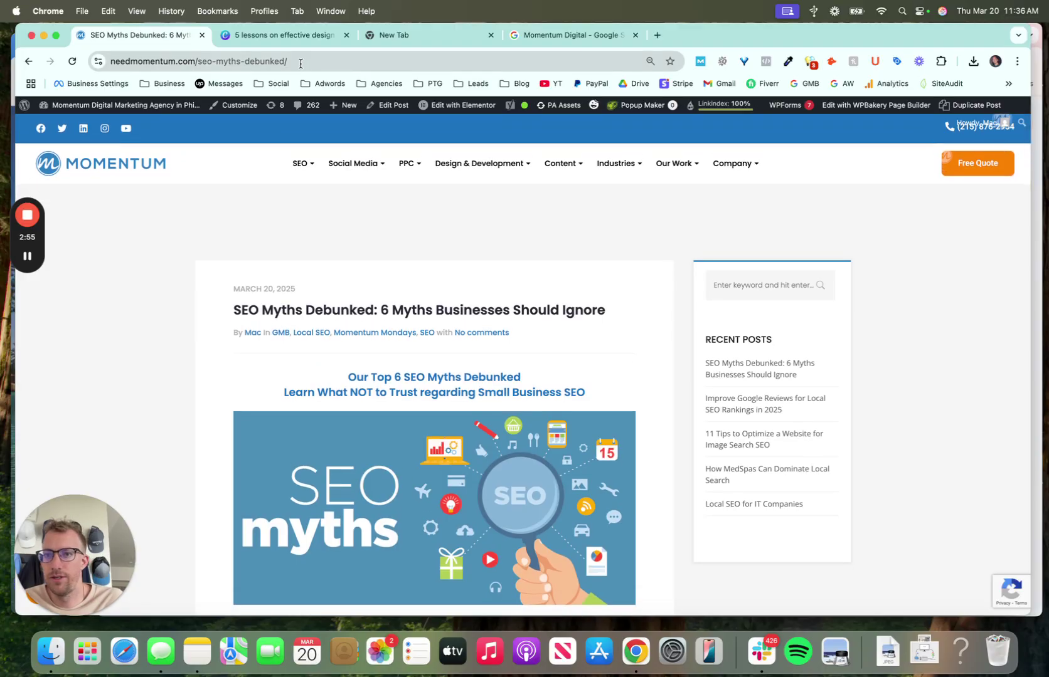
Step: Select the article's URL and its two-line 'Top 6 SEO Myths Debunked' headline
{"action": "left_click", "coordinate": [302, 63]}
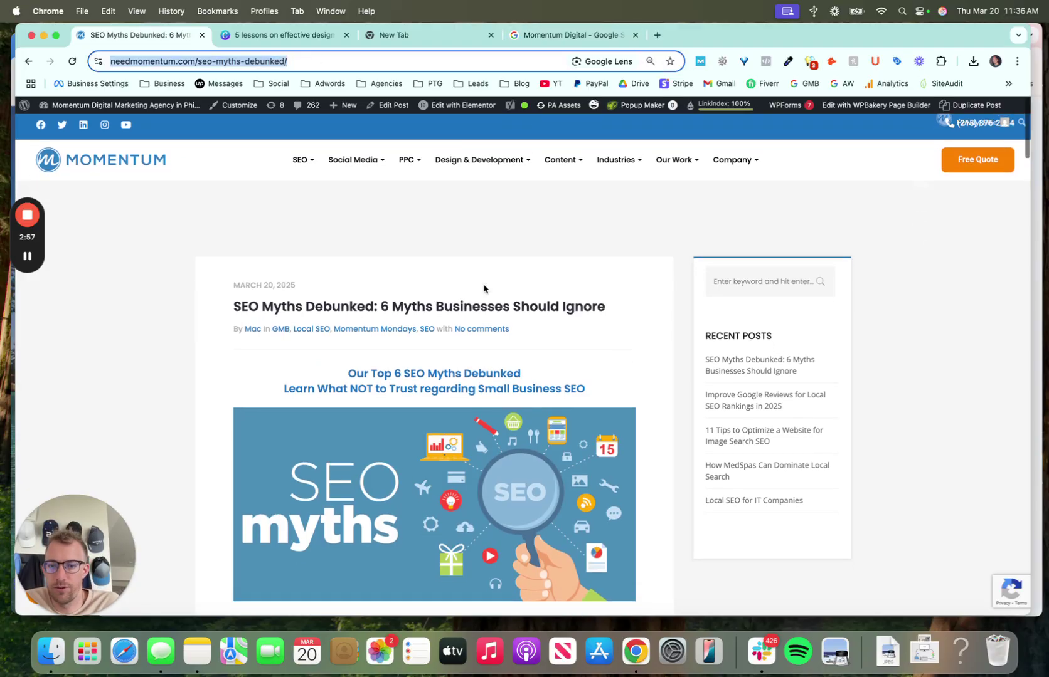
{"action": "scroll", "coordinate": [419, 315], "scroll_direction": "down", "scroll_amount": 3}
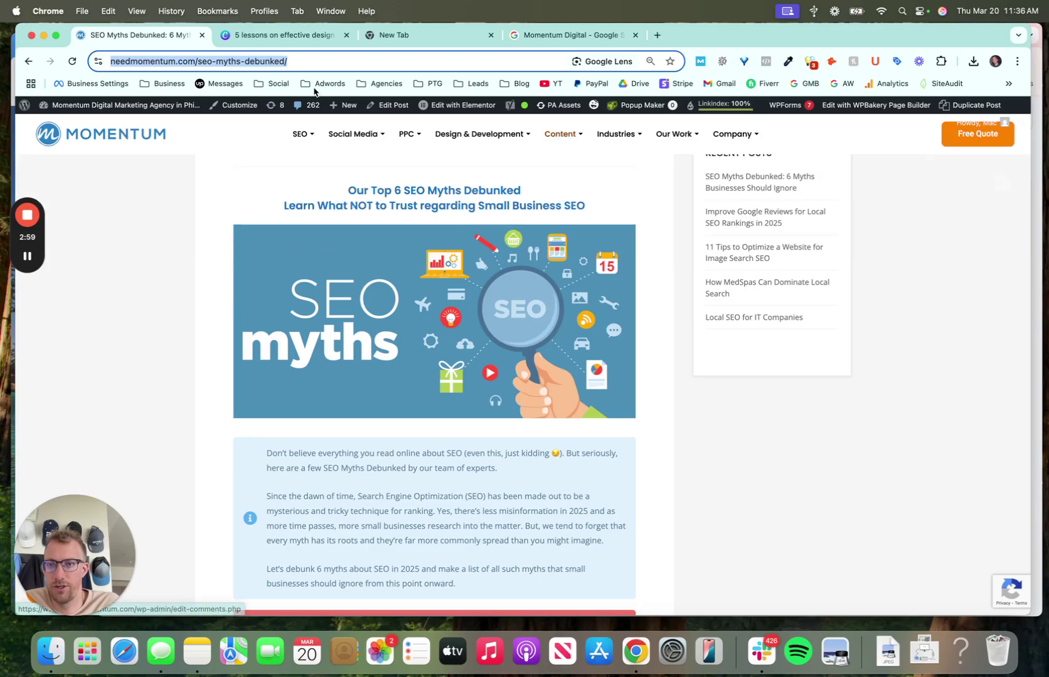
{"action": "scroll", "coordinate": [341, 320], "scroll_direction": "down", "scroll_amount": 3}
{"action": "scroll", "coordinate": [341, 321], "scroll_direction": "up", "scroll_amount": 1}
{"action": "scroll", "coordinate": [398, 340], "scroll_direction": "up", "scroll_amount": 5}
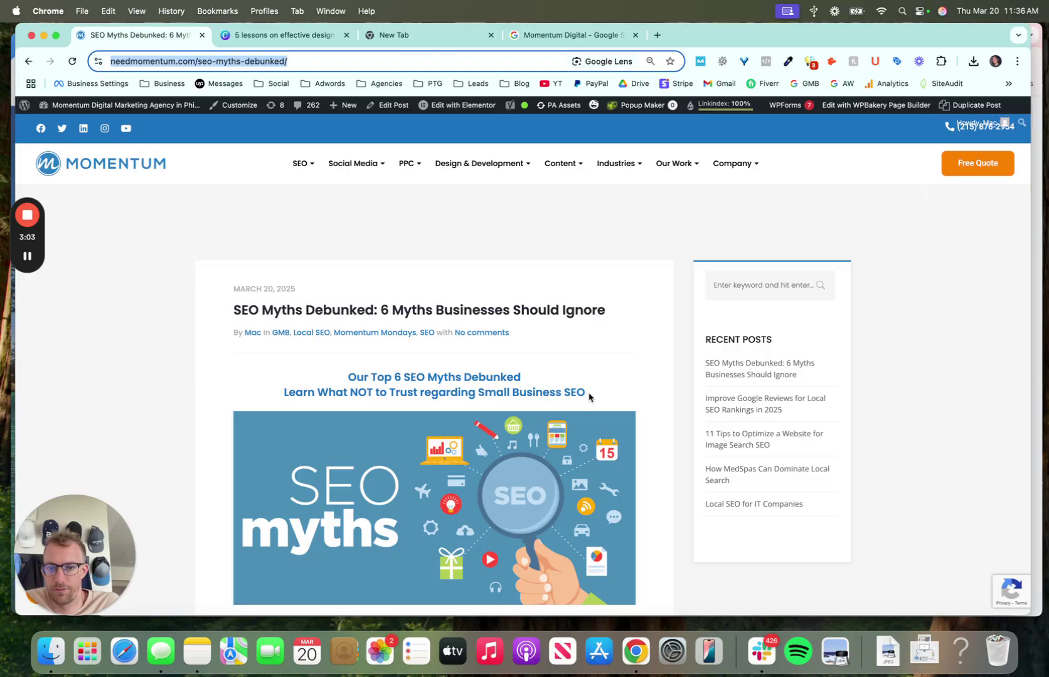
{"action": "left_click_drag", "start_coordinate": [589, 397], "coordinate": [370, 376]}
{"action": "key", "text": "super+c"}
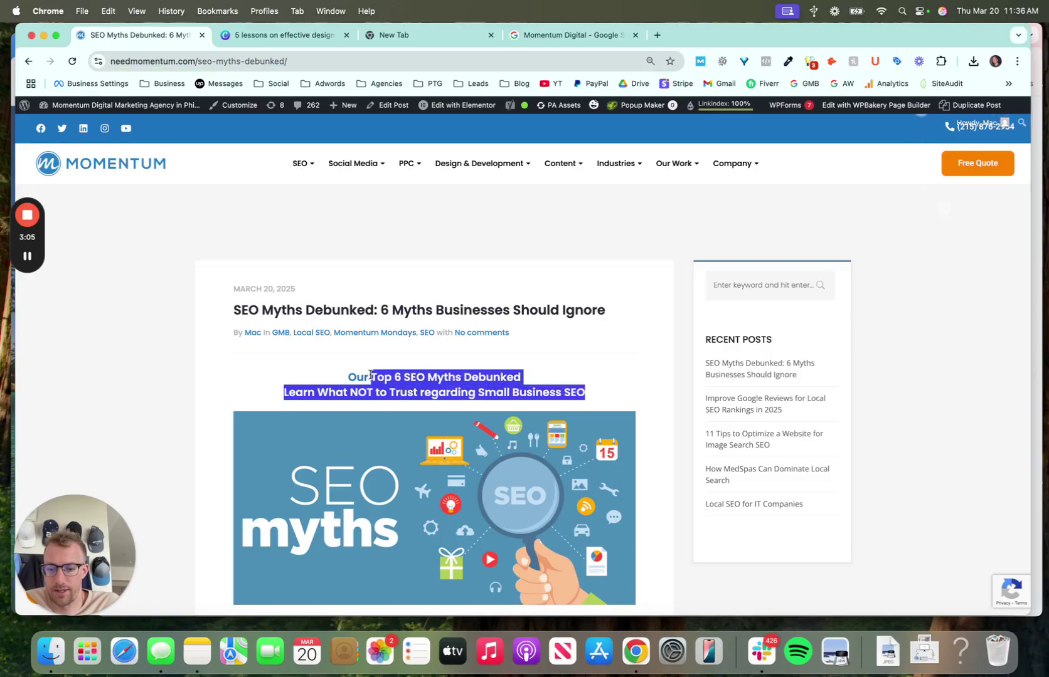
Step: Paste the headline into the update description and split it onto separate lines
{"action": "left_click", "coordinate": [435, 42]}
{"action": "left_click", "coordinate": [547, 35]}
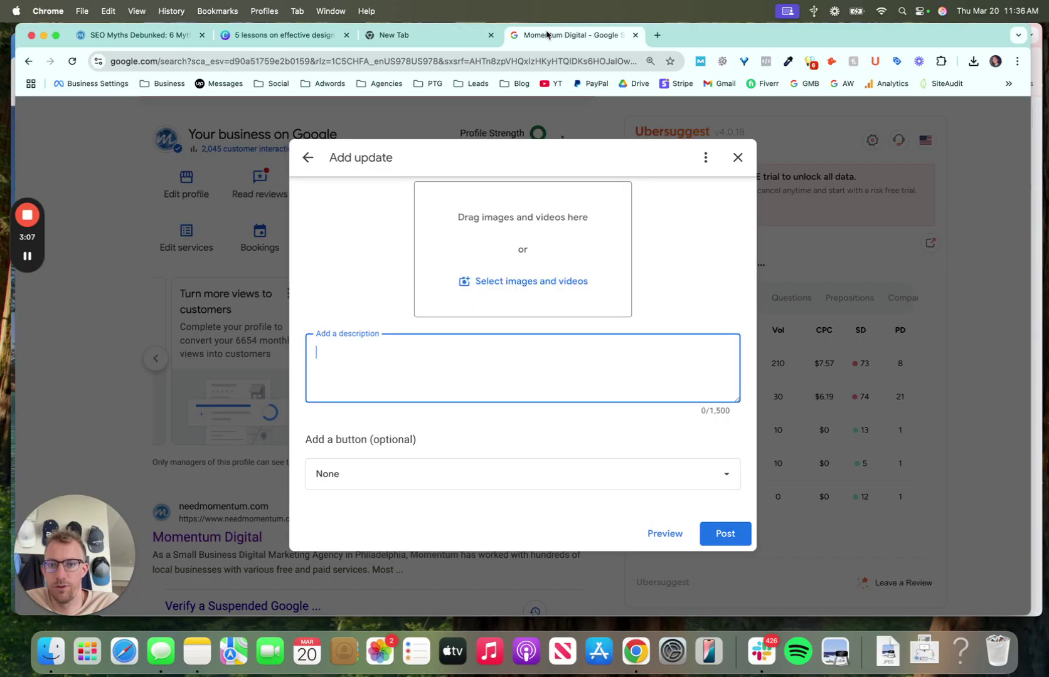
{"action": "key", "text": "super+v"}
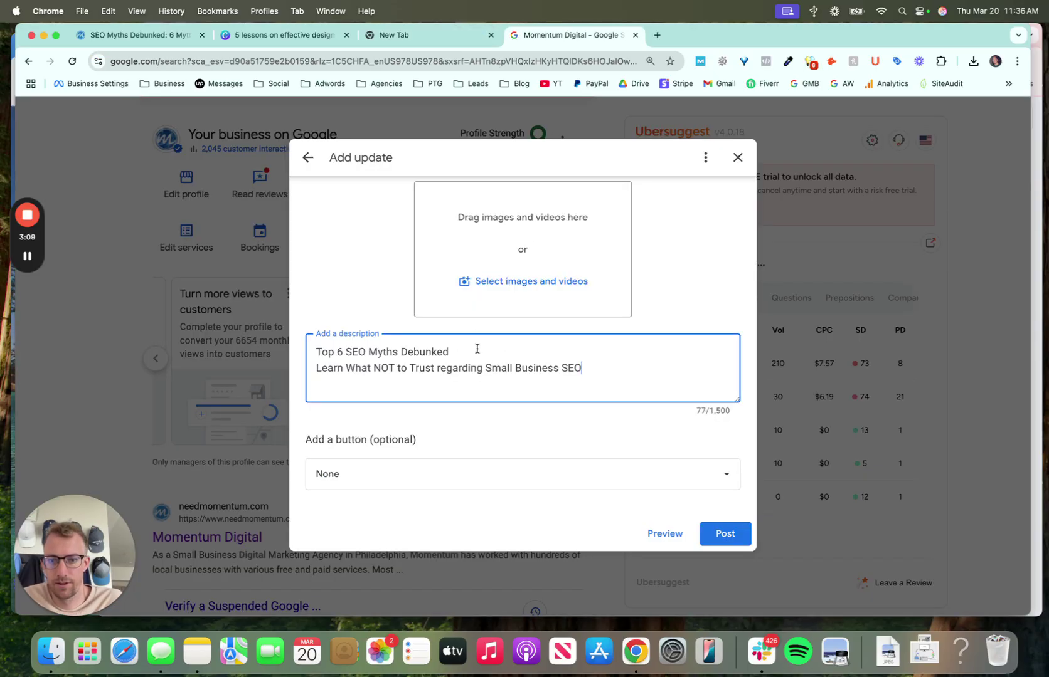
{"action": "left_click", "coordinate": [478, 350]}
{"action": "key", "text": "Return"}
{"action": "key", "text": "Return"}
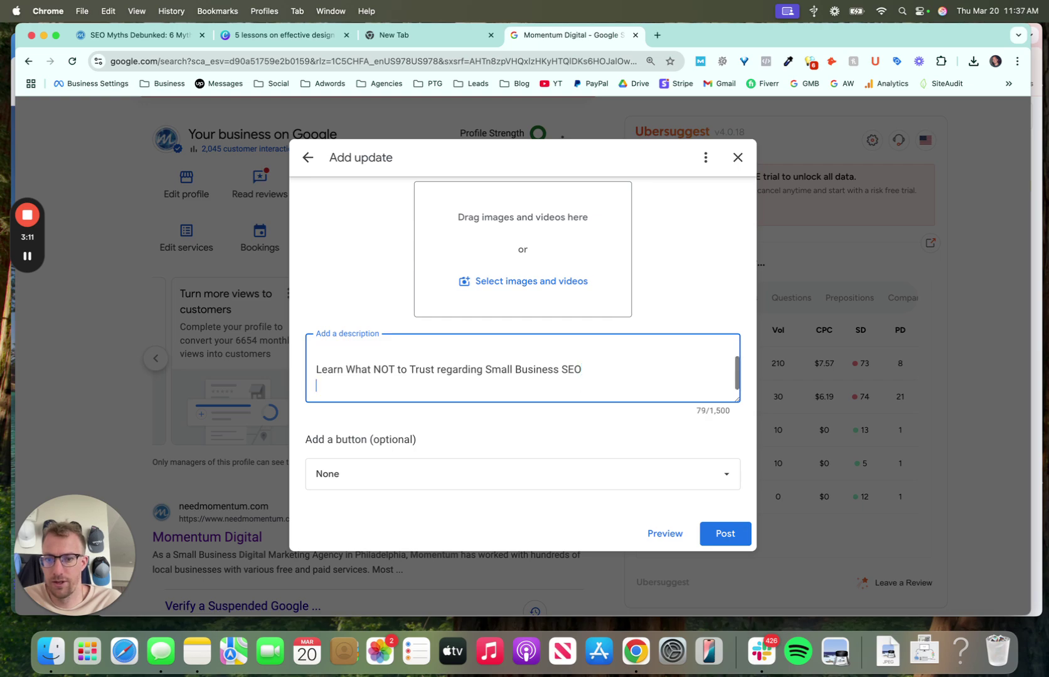
{"action": "key", "text": "Return"}
Step: Copy the blog's three intro paragraphs and paste them below the headline (724/1,500 characters)
{"action": "left_click", "coordinate": [212, 35]}
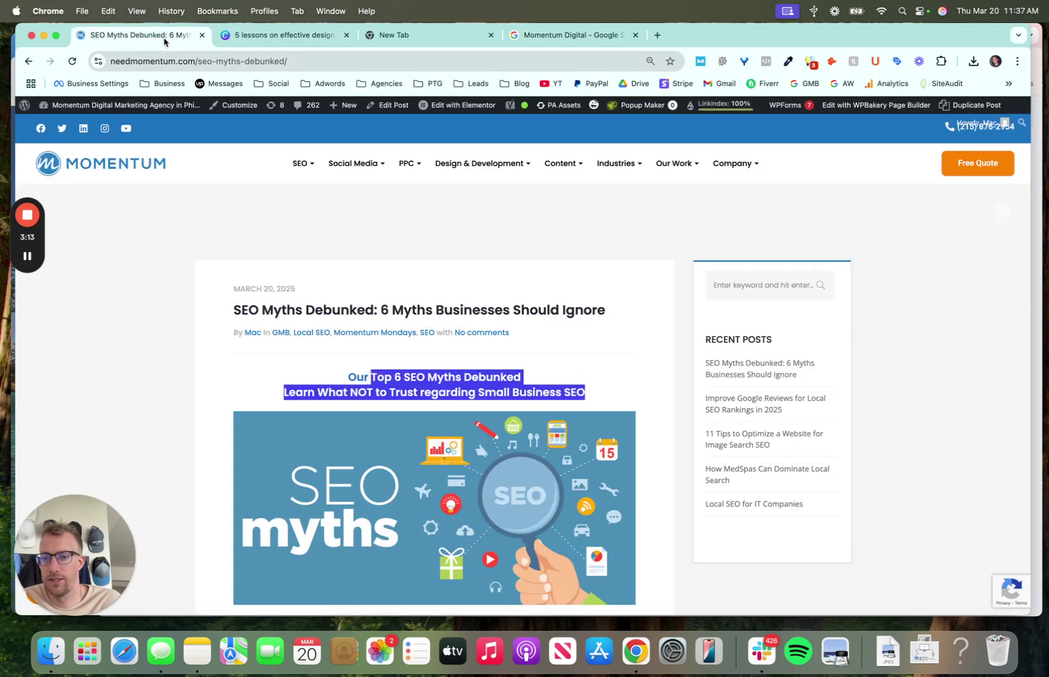
{"action": "scroll", "coordinate": [276, 328], "scroll_direction": "down", "scroll_amount": 5}
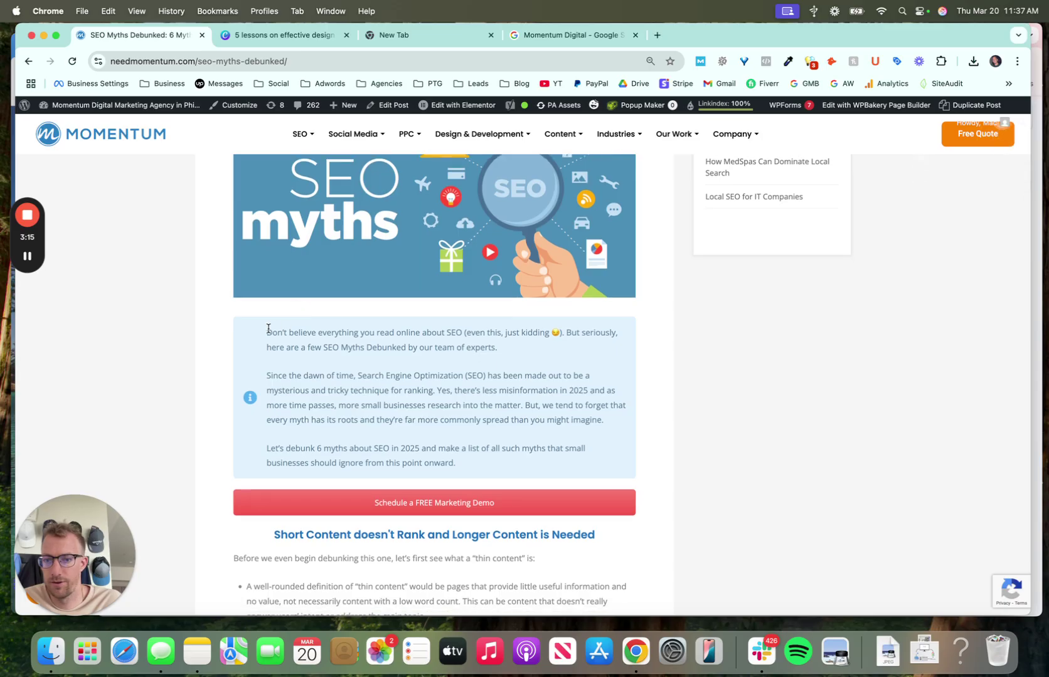
{"action": "left_click_drag", "start_coordinate": [268, 331], "coordinate": [471, 469]}
{"action": "key", "text": "super+c"}
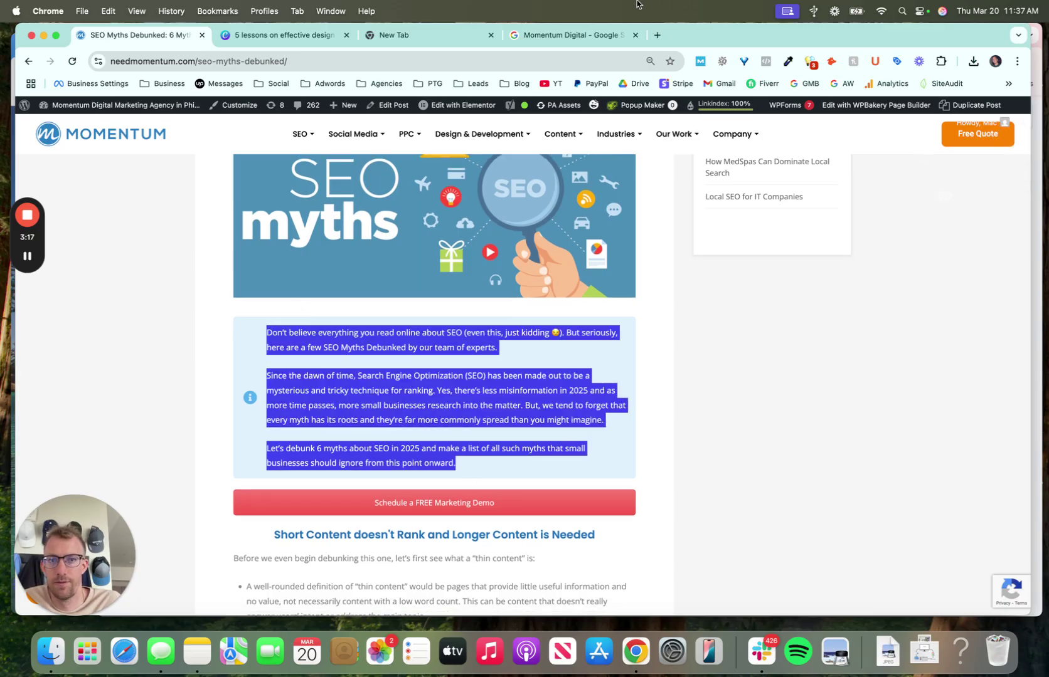
{"action": "left_click", "coordinate": [574, 35]}
{"action": "key", "text": "super+v"}
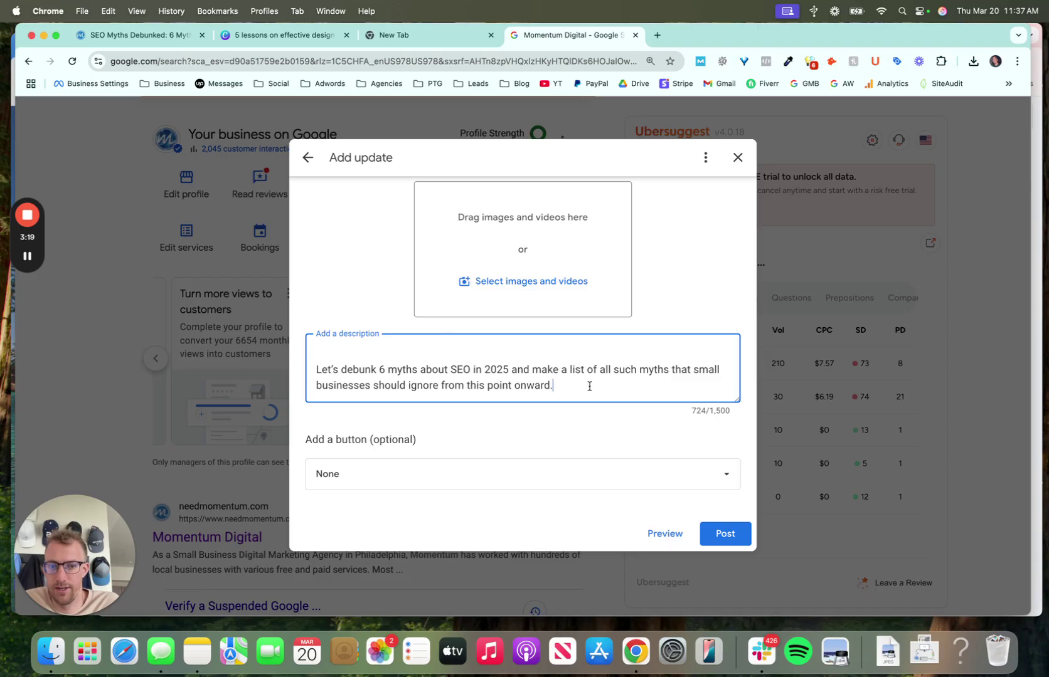
{"action": "left_click", "coordinate": [421, 472]}
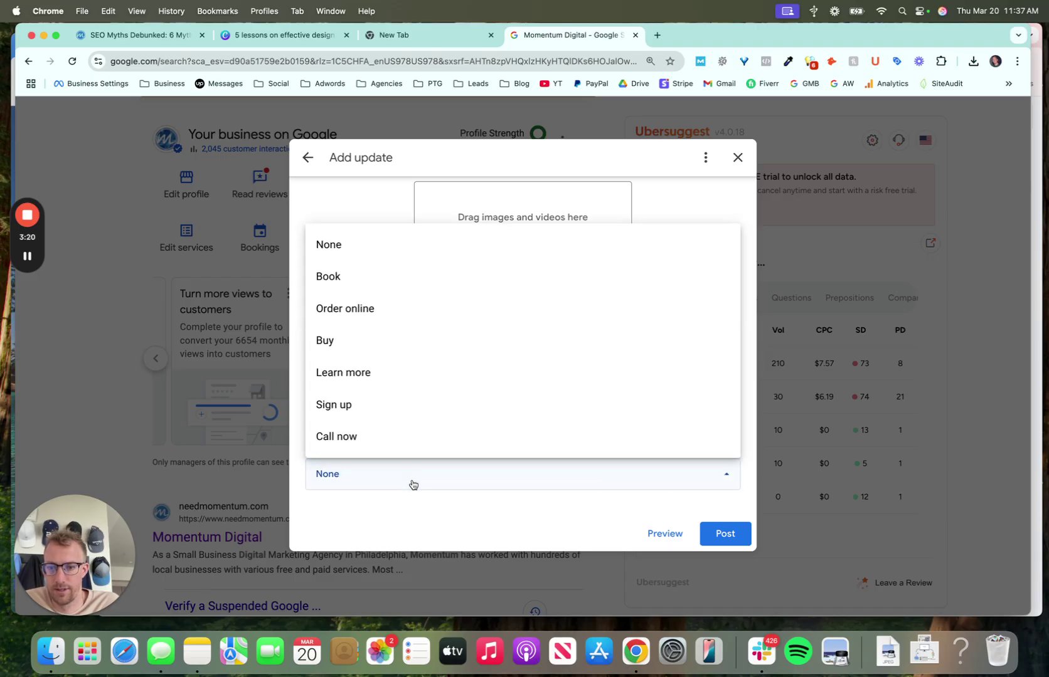
Step: Choose a Learn more button and attach the SEO myths PNG from Downloads
{"action": "left_click", "coordinate": [363, 371]}
{"action": "left_click", "coordinate": [511, 281]}
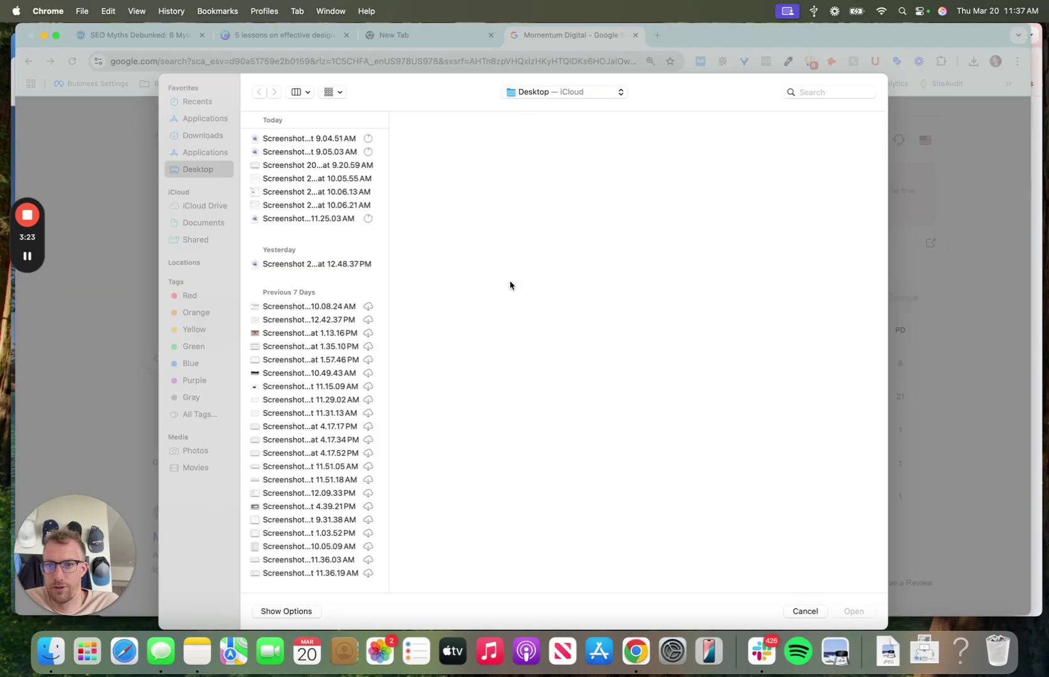
{"action": "left_click", "coordinate": [213, 137]}
{"action": "double_click", "coordinate": [303, 178]}
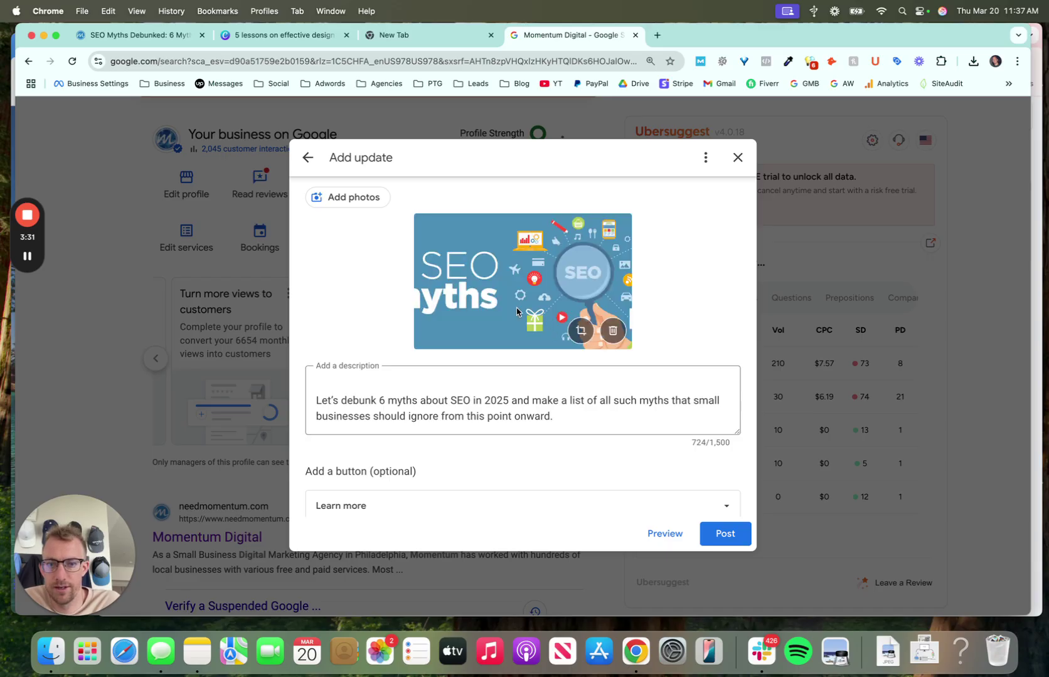
{"action": "left_click", "coordinate": [581, 326]}
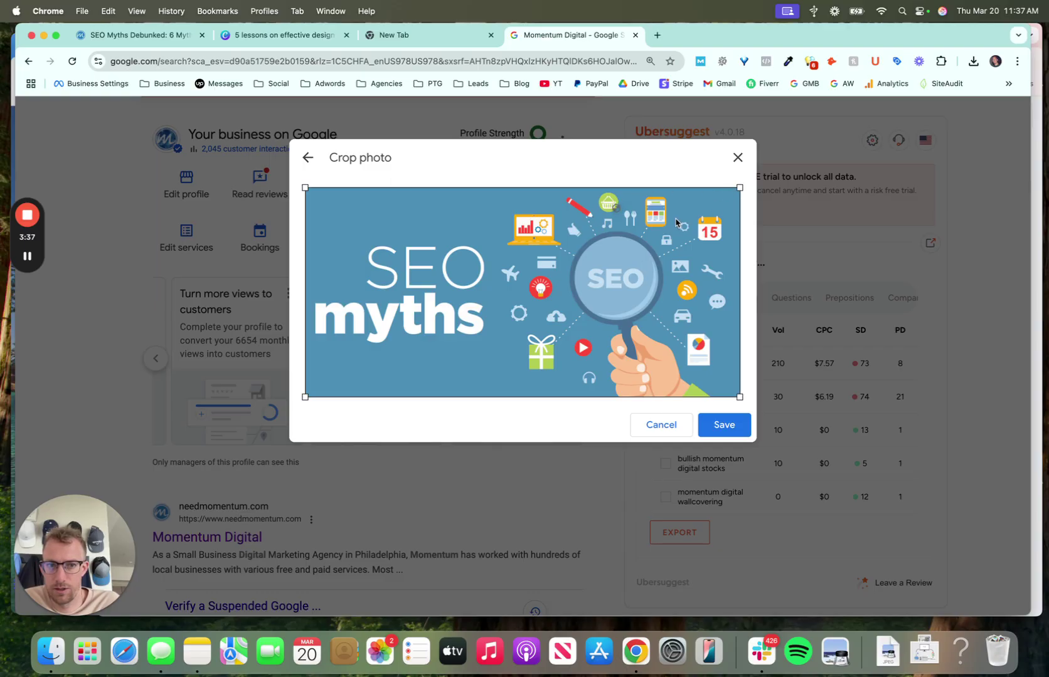
Step: Save the image crop and copy the blog URL for the button link
{"action": "left_click", "coordinate": [661, 425]}
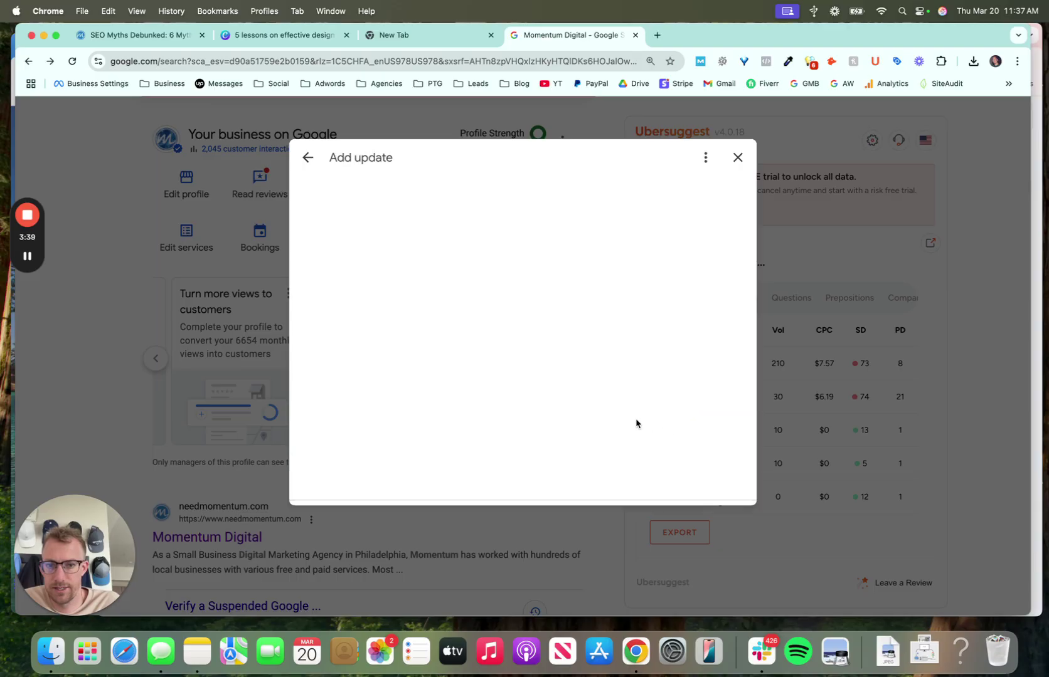
{"action": "scroll", "coordinate": [465, 392], "scroll_direction": "down", "scroll_amount": 1}
{"action": "scroll", "coordinate": [466, 390], "scroll_direction": "down", "scroll_amount": 1}
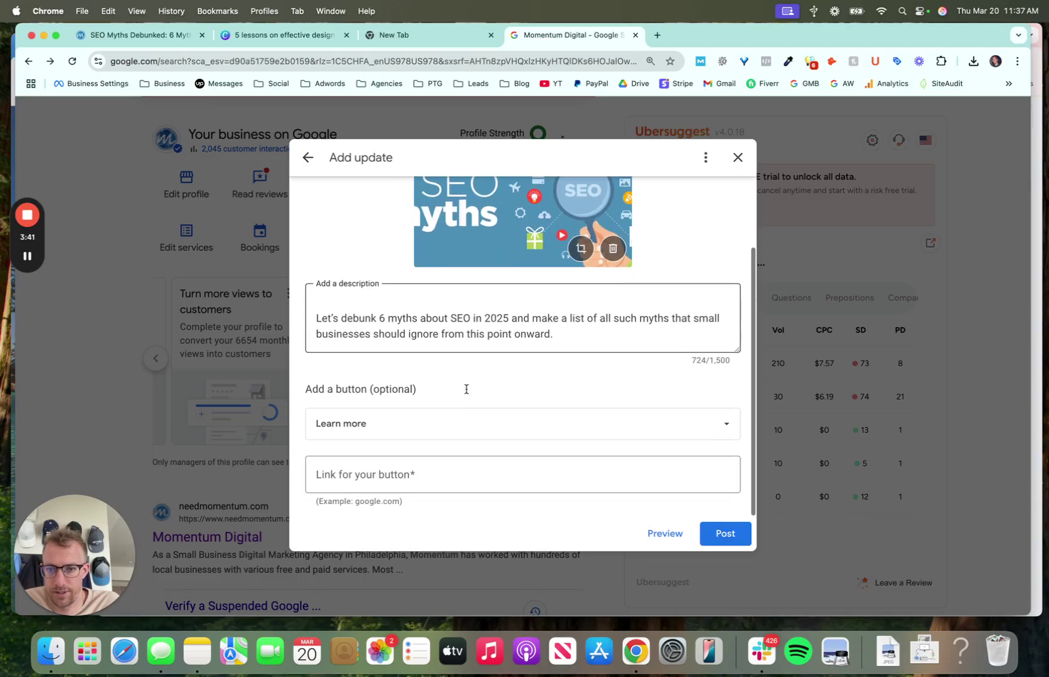
{"action": "left_click", "coordinate": [397, 472]}
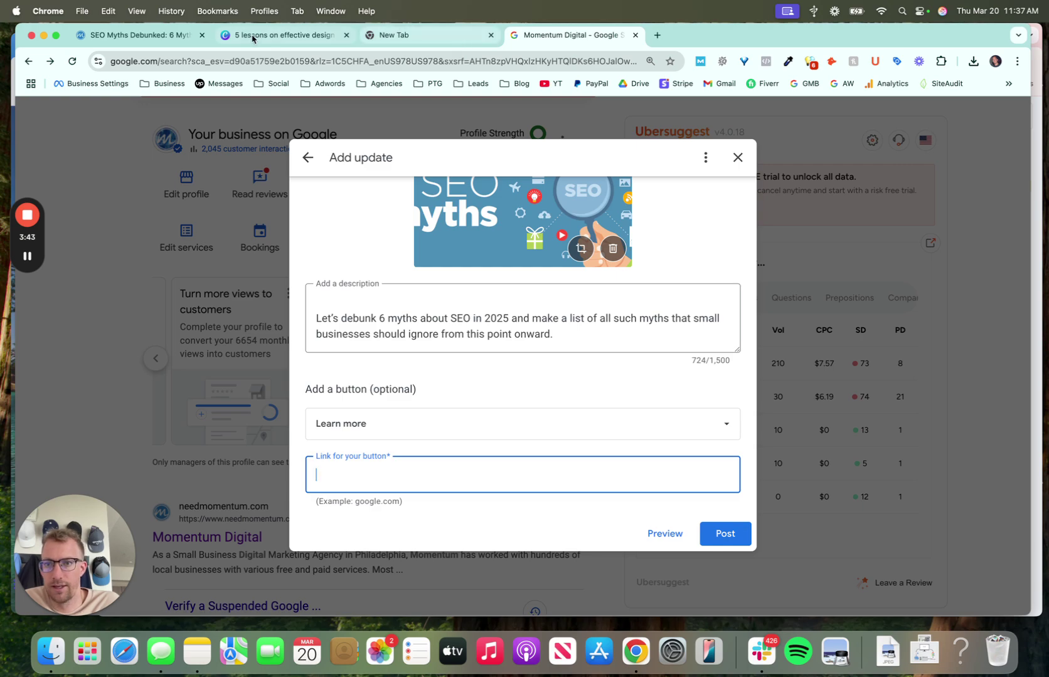
{"action": "left_click", "coordinate": [145, 35]}
{"action": "left_click", "coordinate": [203, 62]}
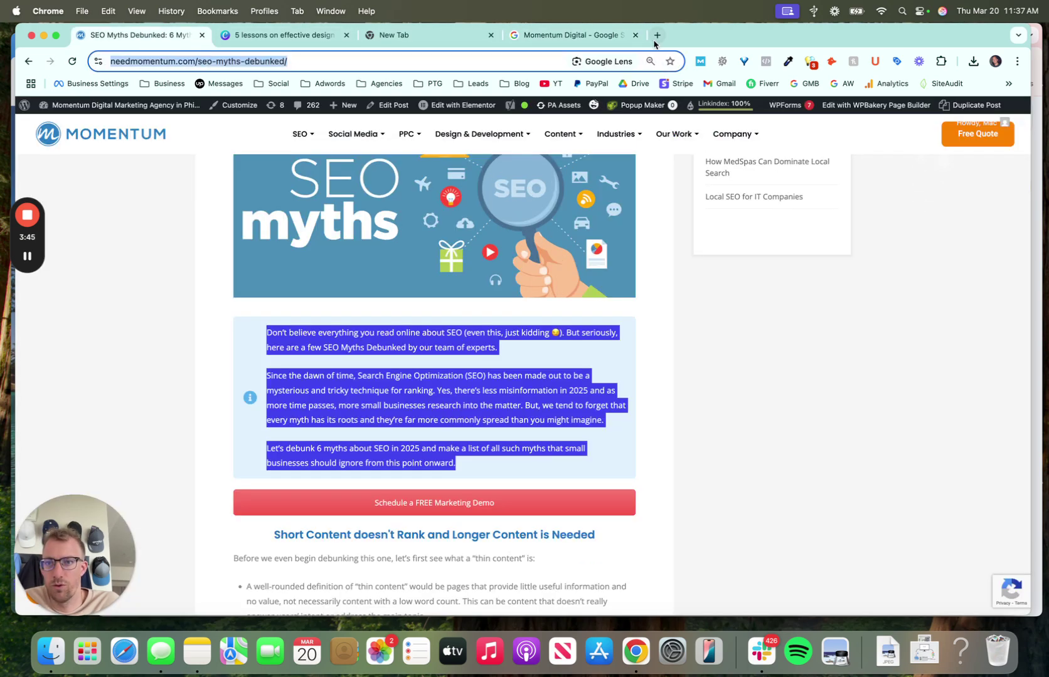
{"action": "left_click", "coordinate": [595, 38]}
Step: Paste the needmomentum.com/seo-myths-debunked link, post the update and confirm
{"action": "key", "text": "super+v"}
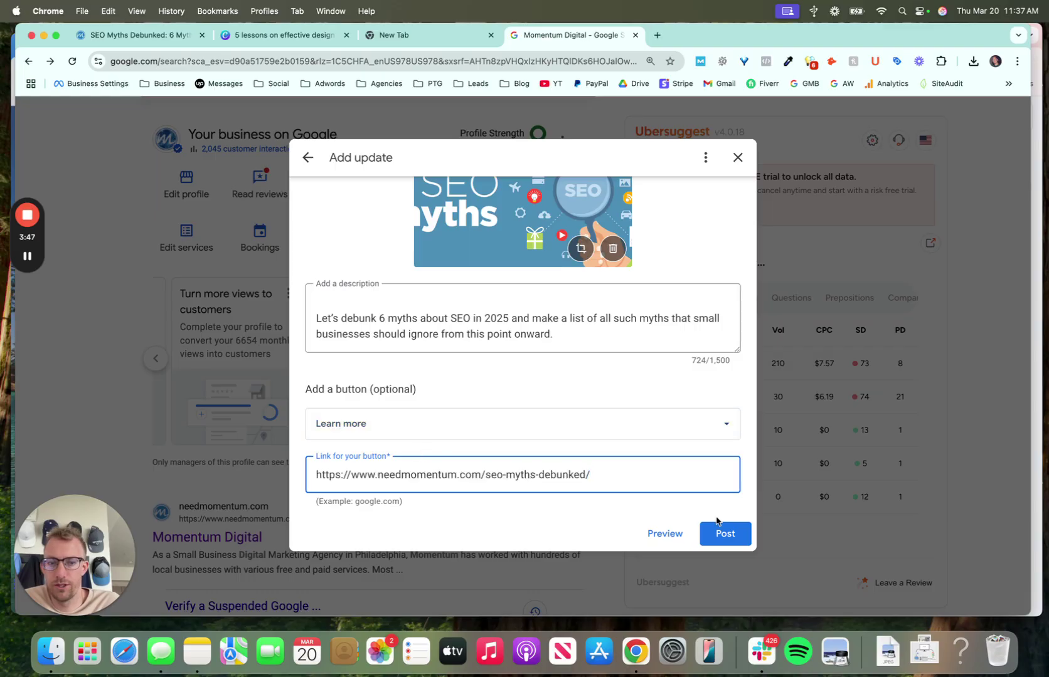
{"action": "left_click", "coordinate": [721, 534]}
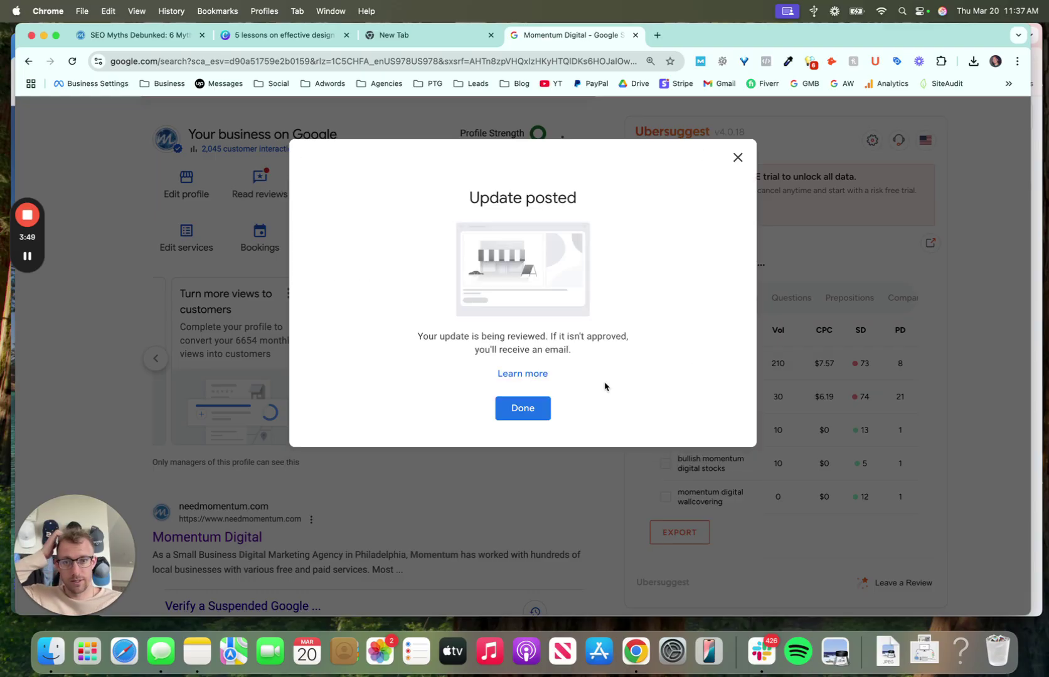
{"action": "left_click", "coordinate": [534, 409]}
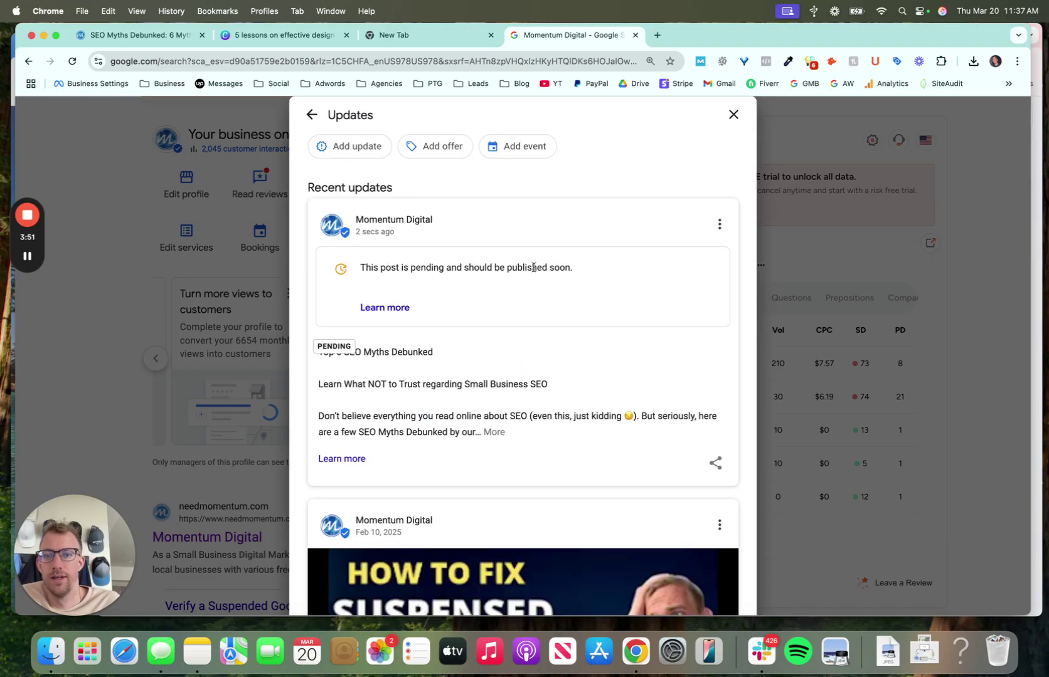
{"action": "scroll", "coordinate": [511, 269], "scroll_direction": "down", "scroll_amount": 3}
{"action": "scroll", "coordinate": [479, 365], "scroll_direction": "down", "scroll_amount": 2}
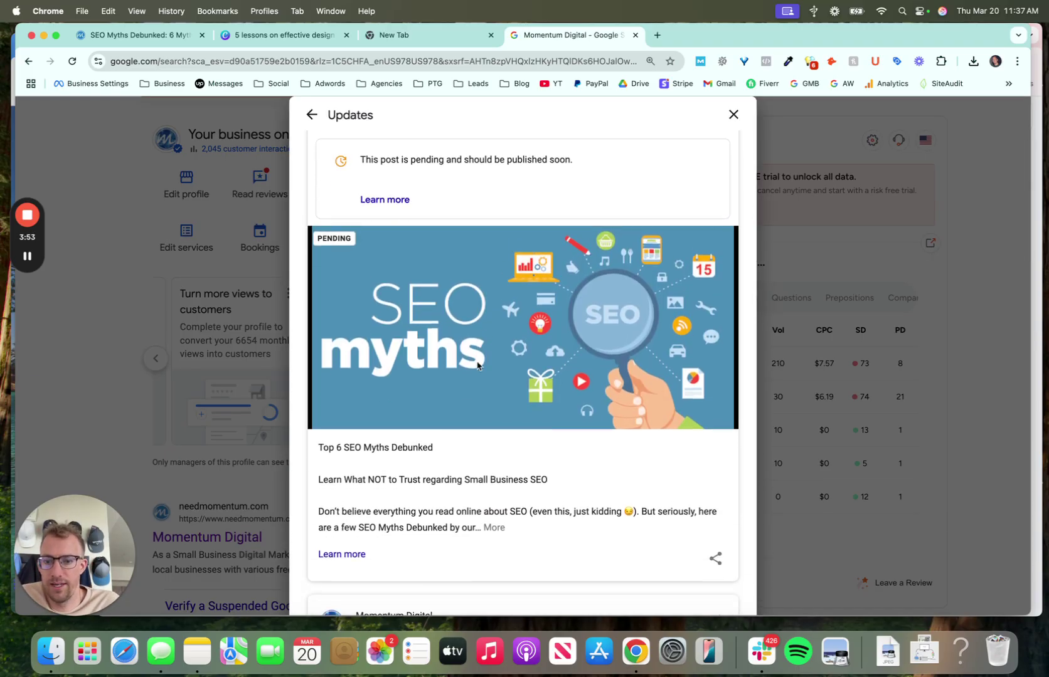
{"action": "scroll", "coordinate": [516, 435], "scroll_direction": "down", "scroll_amount": 2}
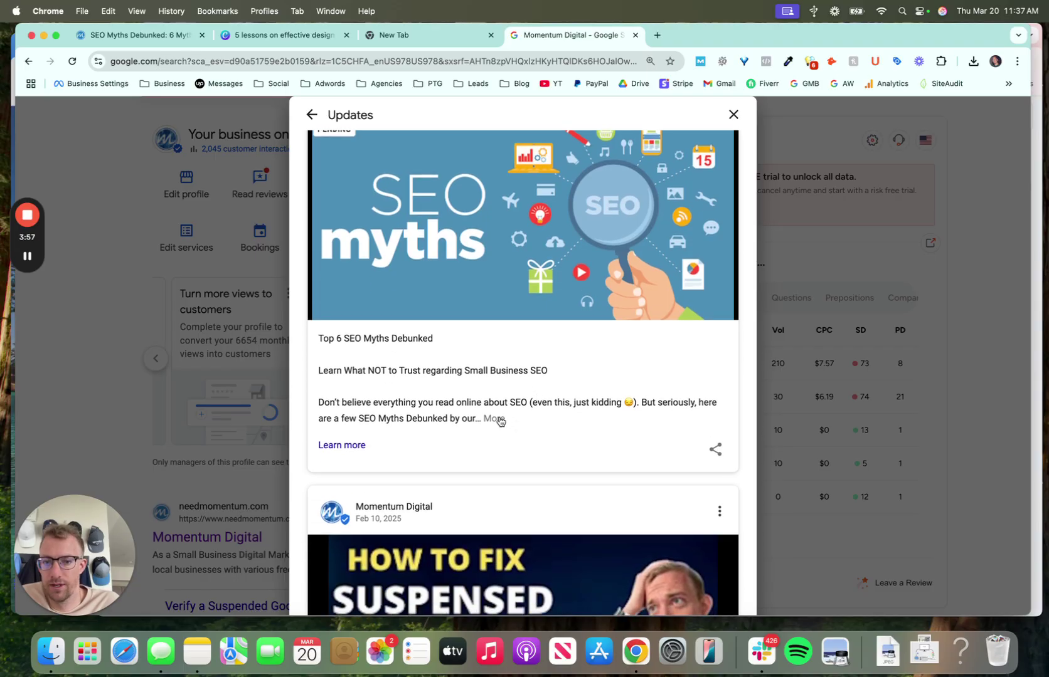
{"action": "scroll", "coordinate": [463, 360], "scroll_direction": "down", "scroll_amount": 3}
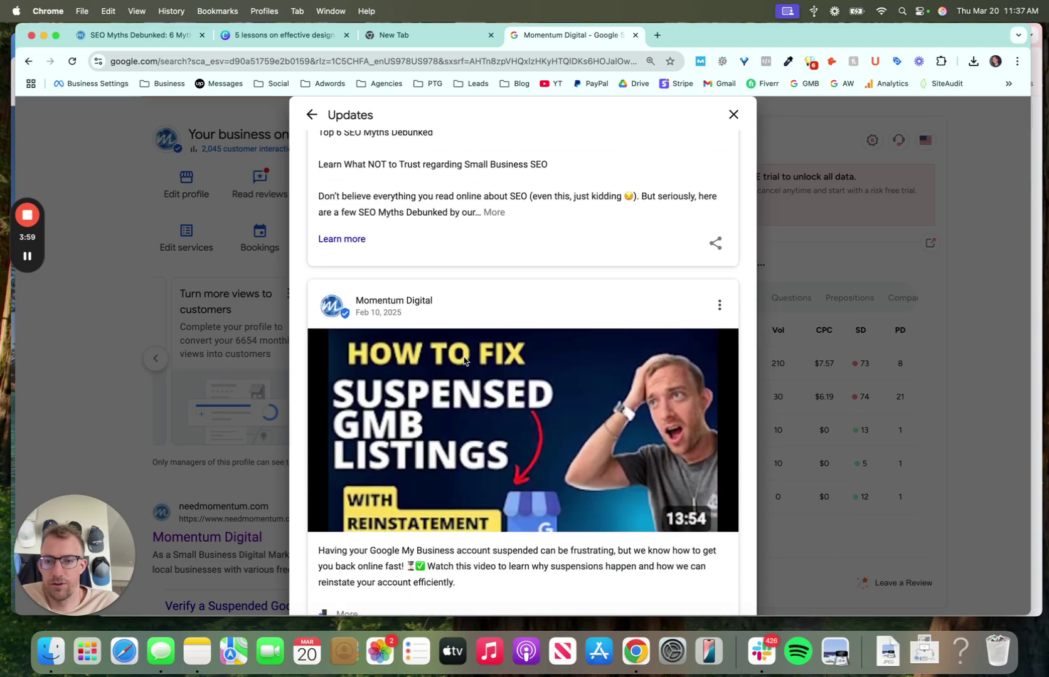
{"action": "scroll", "coordinate": [464, 361], "scroll_direction": "up", "scroll_amount": 4}
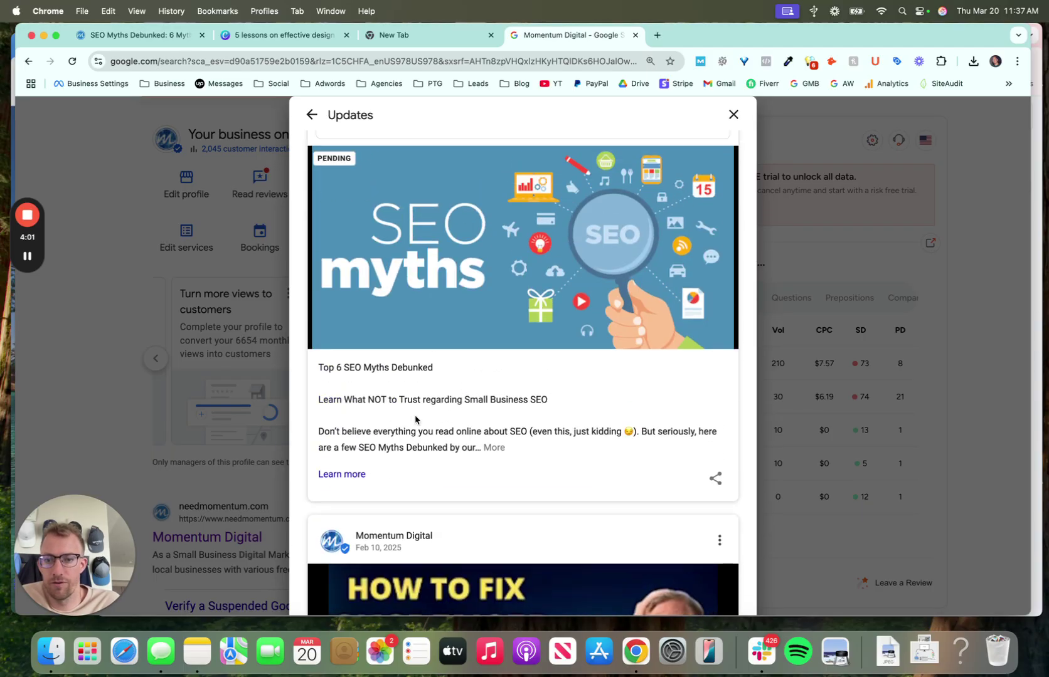
{"action": "scroll", "coordinate": [460, 403], "scroll_direction": "up", "scroll_amount": 4}
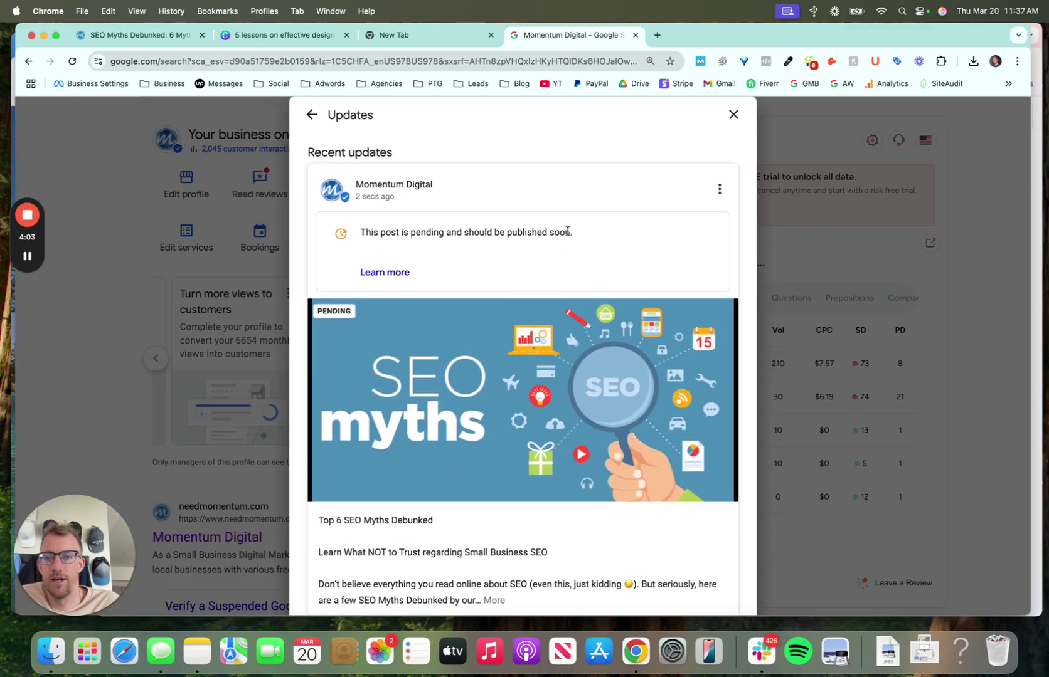
Step: Close the updates list and load canva.com, dismissing its promo
{"action": "left_click", "coordinate": [732, 123]}
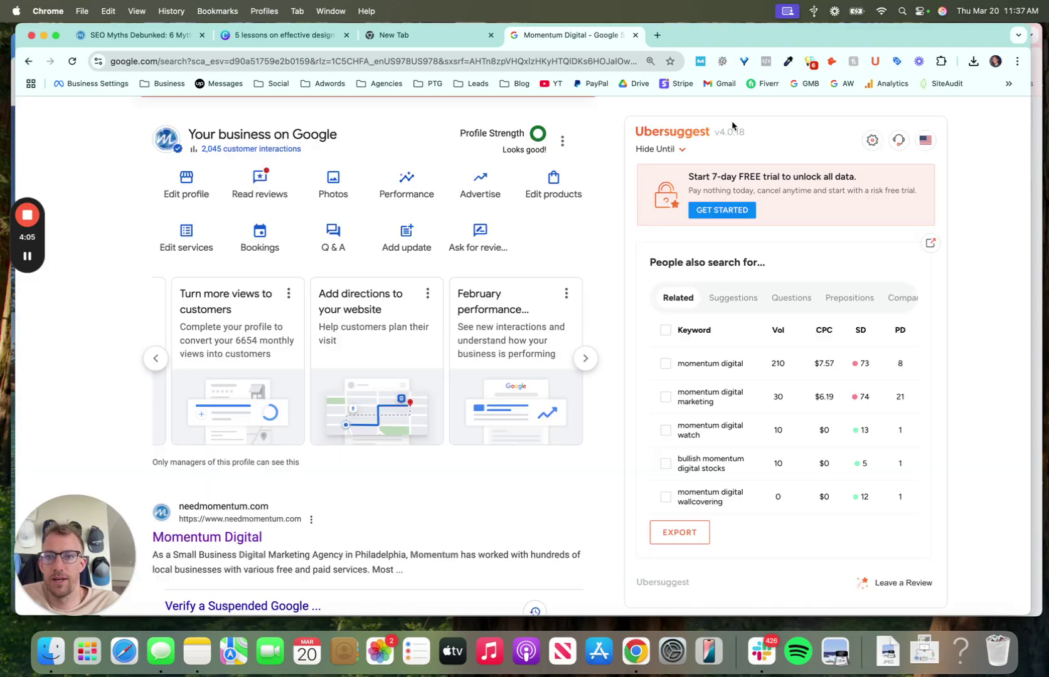
{"action": "left_click", "coordinate": [276, 35]}
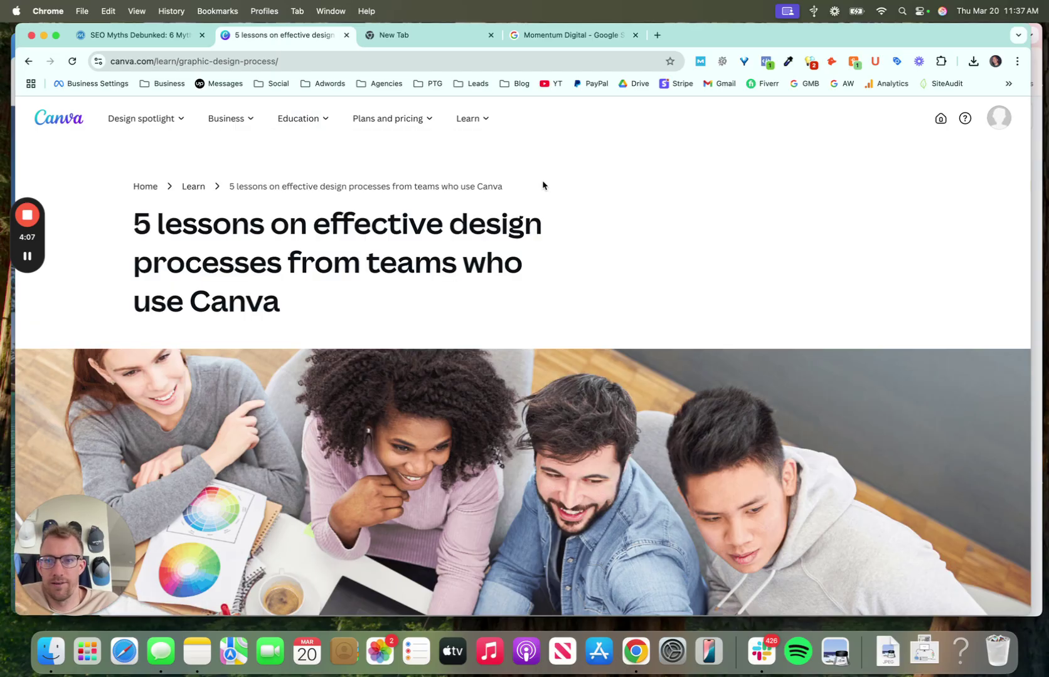
{"action": "left_click", "coordinate": [160, 61]}
{"action": "type", "text": "canva.com/"}
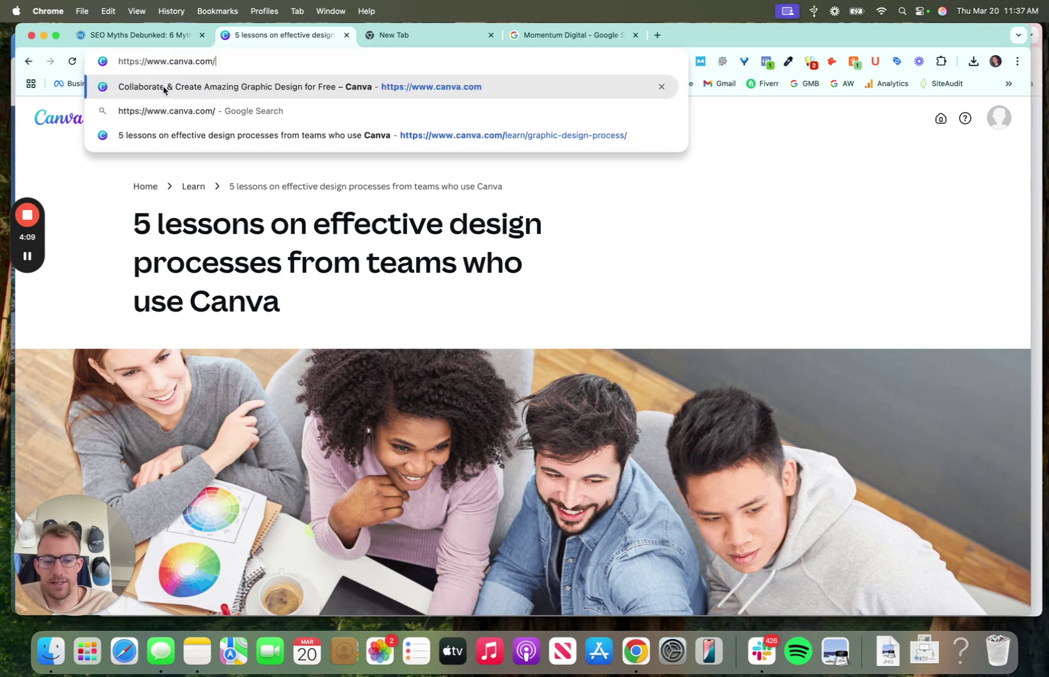
{"action": "key", "text": "Return"}
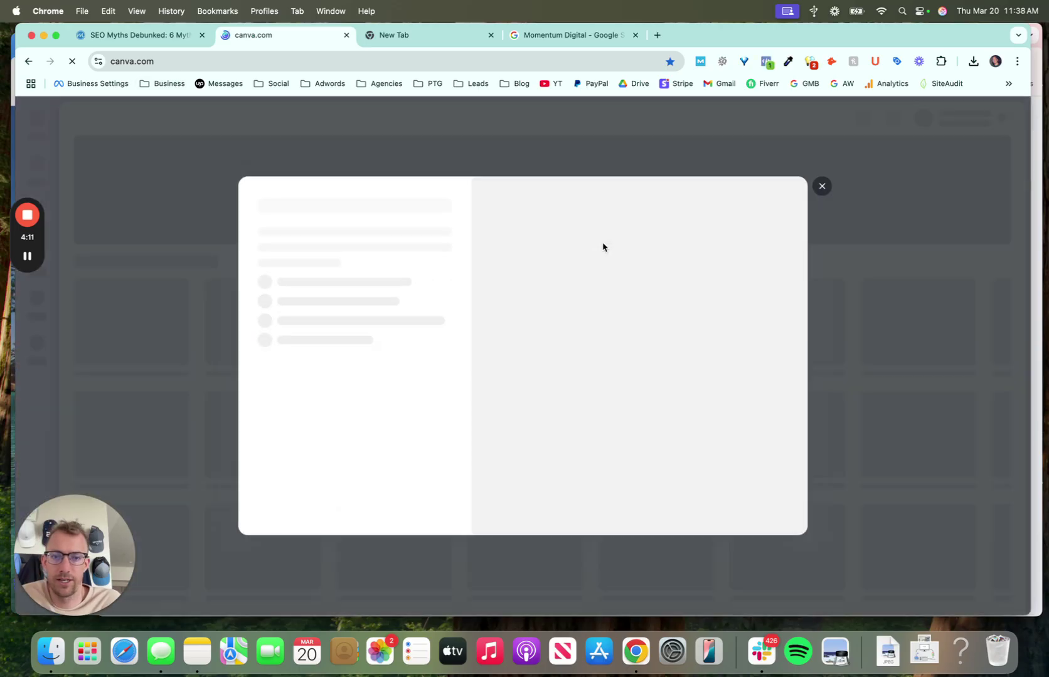
{"action": "left_click", "coordinate": [822, 189]}
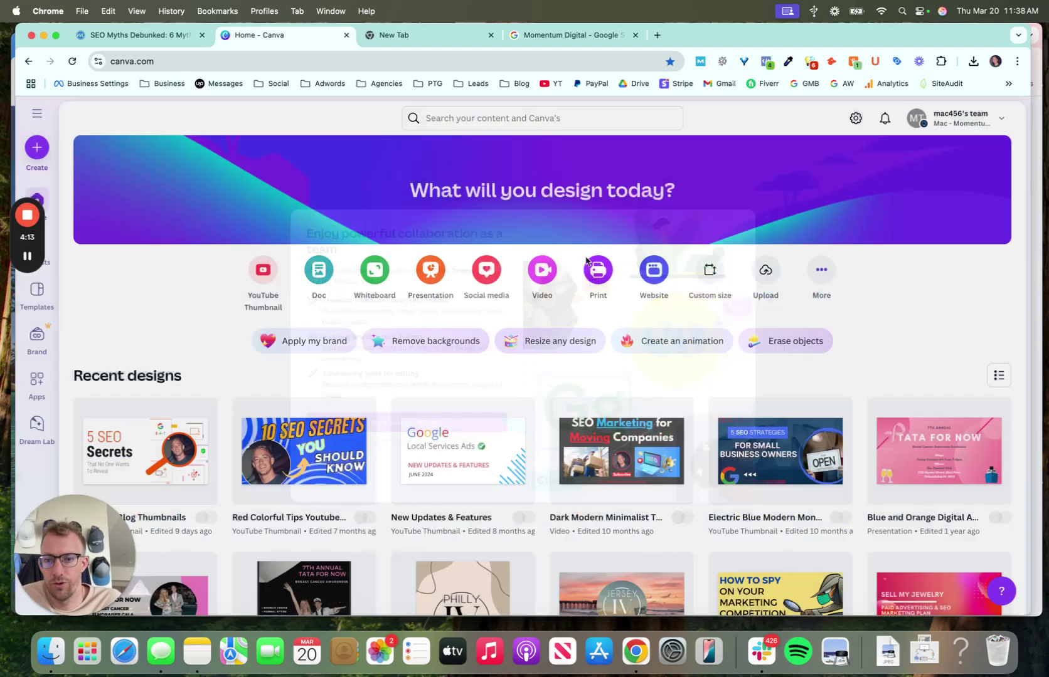
{"action": "scroll", "coordinate": [524, 328], "scroll_direction": "down", "scroll_amount": 3}
Step: Browse a thumbnail design, open Marketing Blog Thumbnails, then return to the SEO Myths post
{"action": "left_click", "coordinate": [310, 329]}
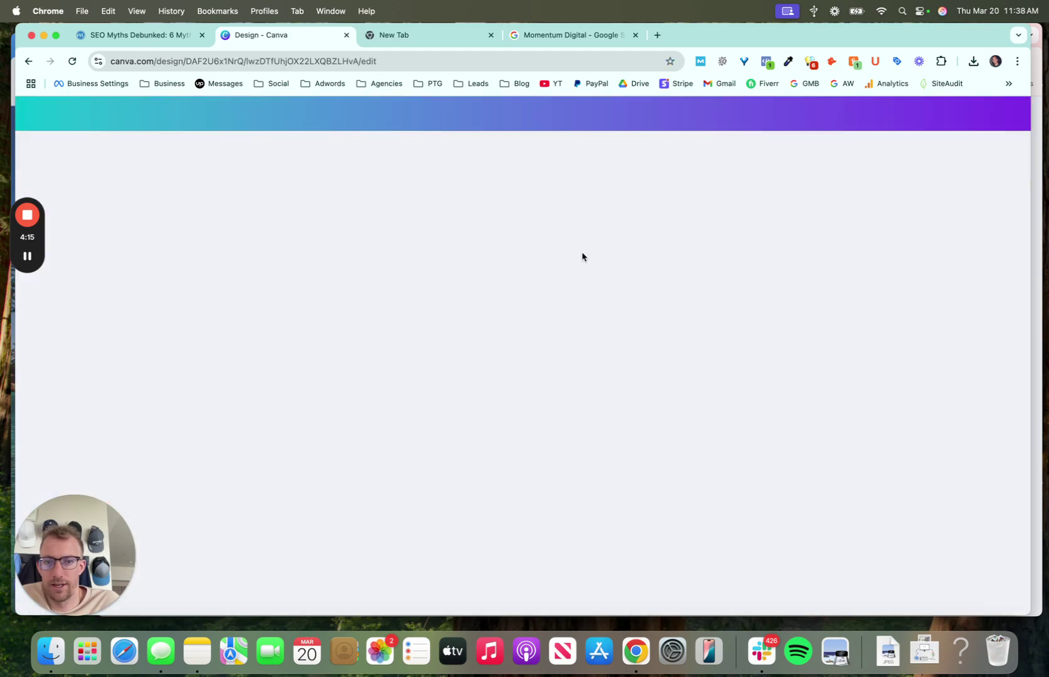
{"action": "scroll", "coordinate": [583, 256], "scroll_direction": "down", "scroll_amount": 5}
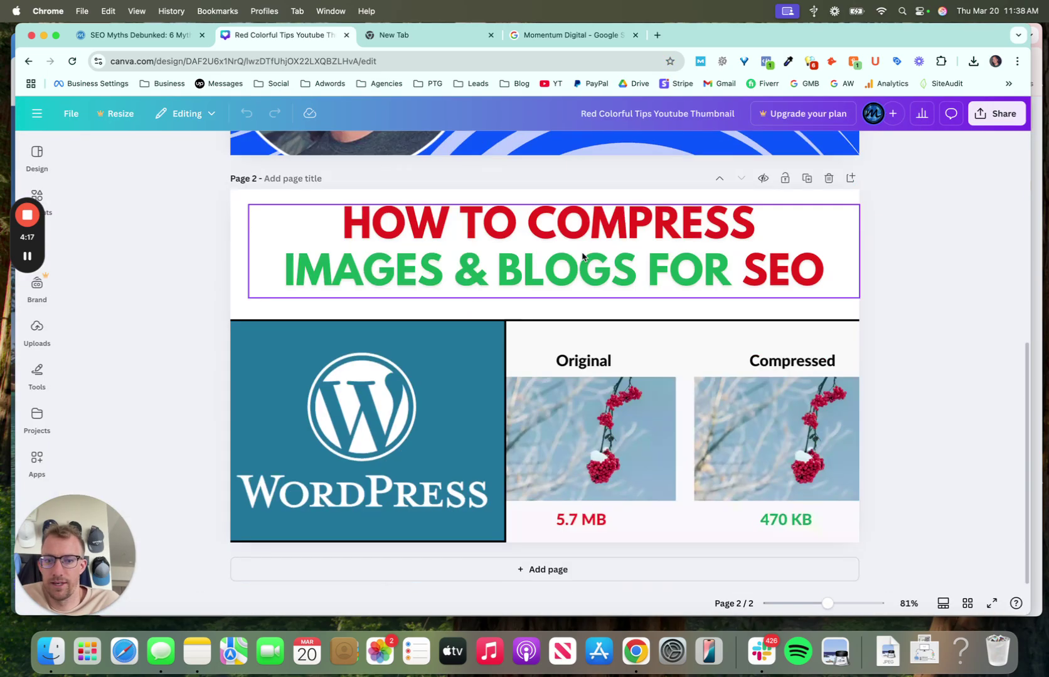
{"action": "scroll", "coordinate": [583, 257], "scroll_direction": "up", "scroll_amount": 5}
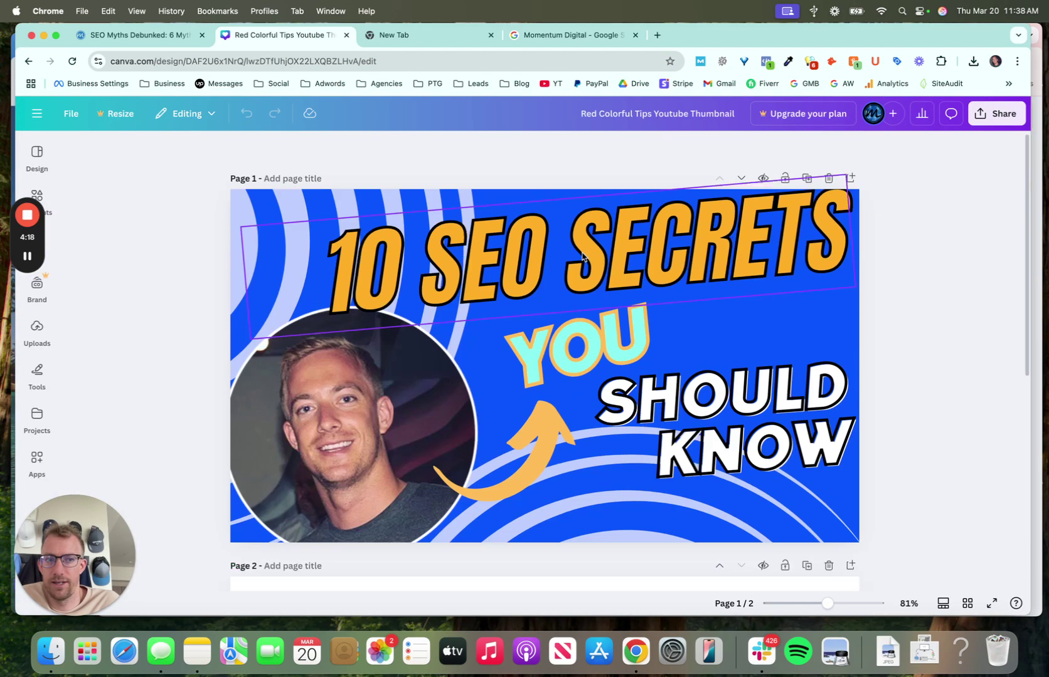
{"action": "left_click", "coordinate": [28, 61]}
{"action": "scroll", "coordinate": [195, 407], "scroll_direction": "down", "scroll_amount": 2}
{"action": "left_click", "coordinate": [194, 407]}
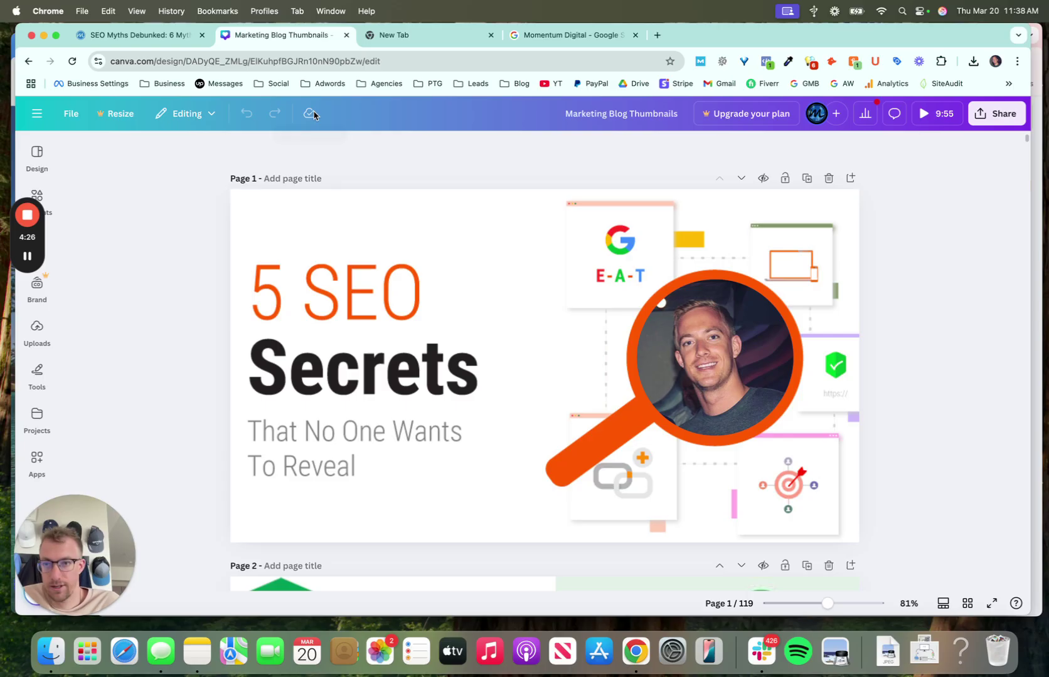
{"action": "left_click", "coordinate": [169, 34]}
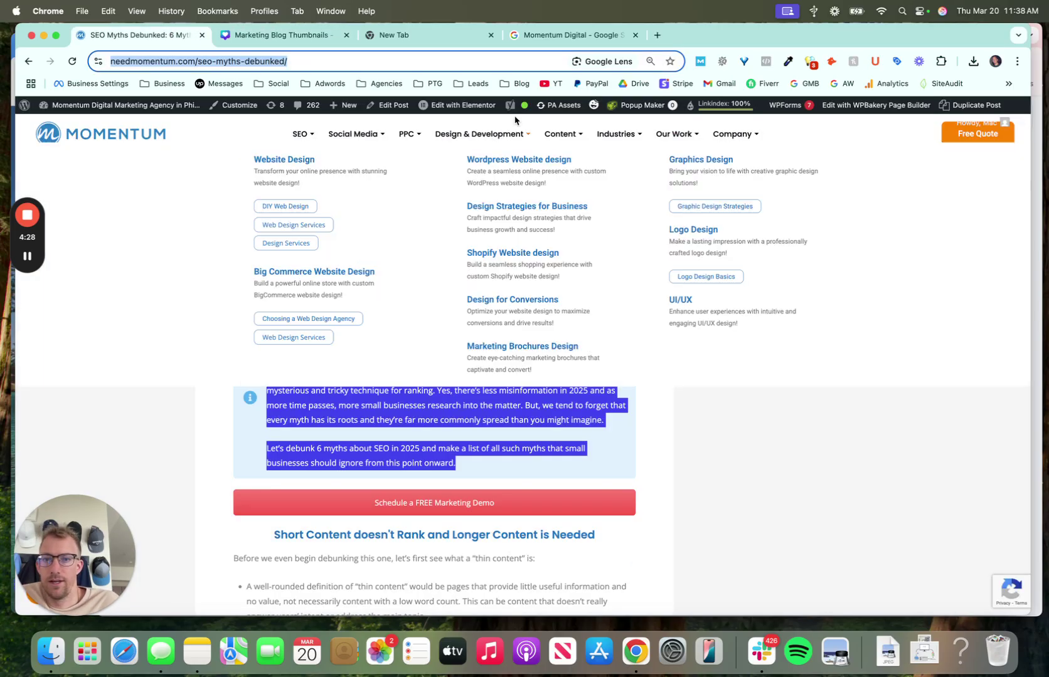
Step: Return to the Momentum Digital Google results, briefly open and dismiss Add update, then come back after viewing a video
{"action": "left_click", "coordinate": [431, 44]}
{"action": "left_click", "coordinate": [584, 36]}
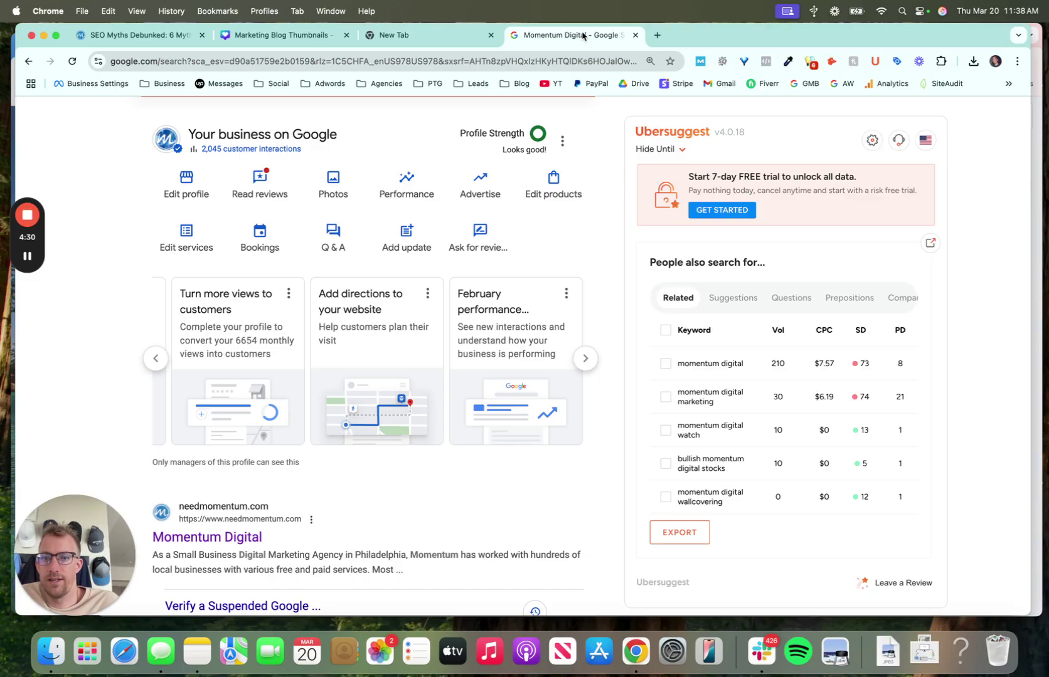
{"action": "left_click", "coordinate": [402, 240]}
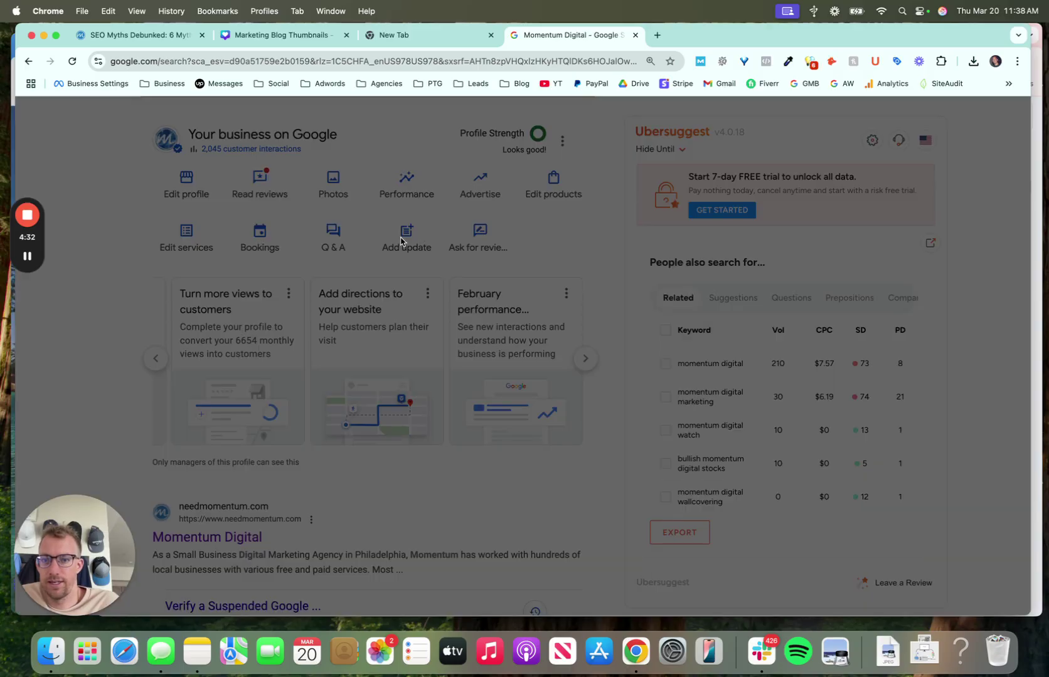
{"action": "left_click", "coordinate": [737, 157]}
{"action": "scroll", "coordinate": [719, 279], "scroll_direction": "down", "scroll_amount": 5}
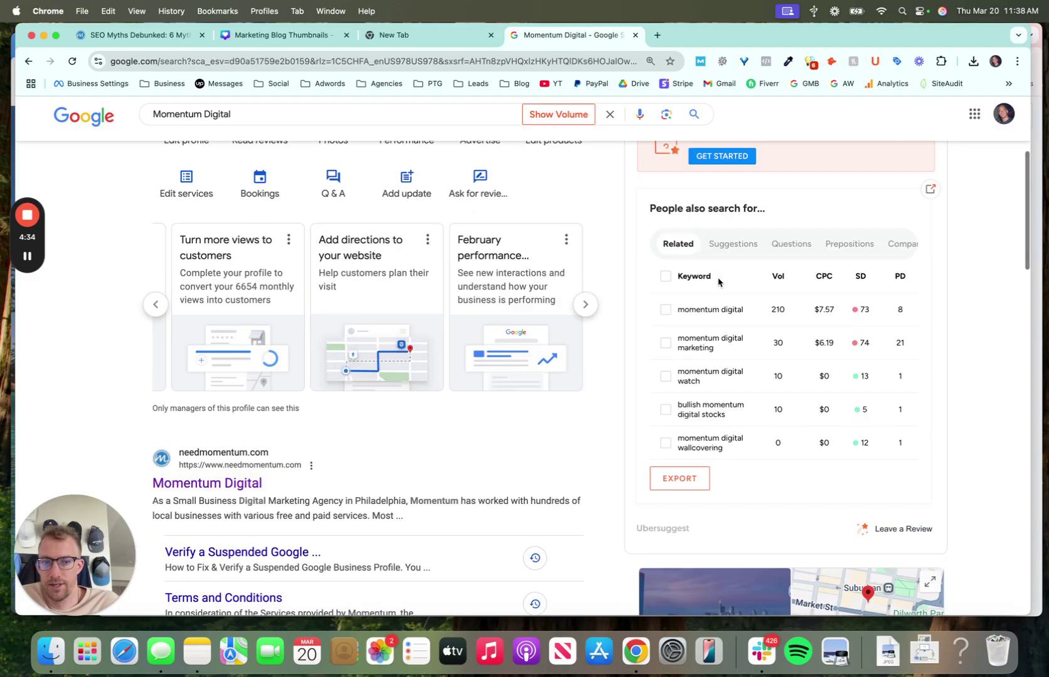
{"action": "scroll", "coordinate": [719, 281], "scroll_direction": "down", "scroll_amount": 10}
{"action": "scroll", "coordinate": [718, 282], "scroll_direction": "down", "scroll_amount": 10}
{"action": "scroll", "coordinate": [717, 283], "scroll_direction": "down", "scroll_amount": 1}
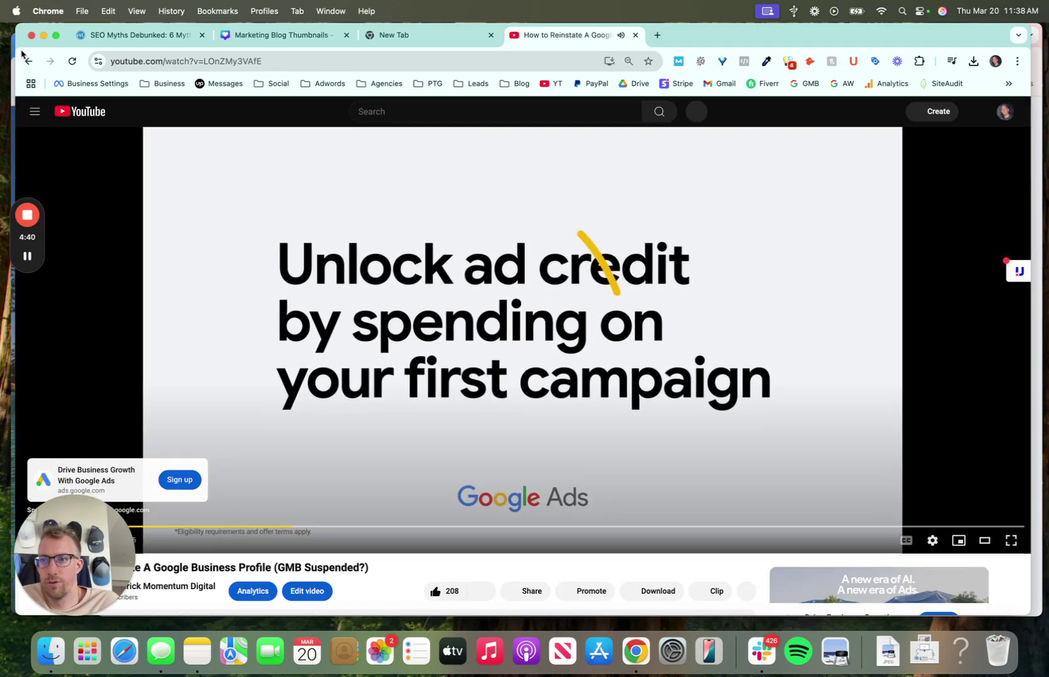
{"action": "left_click", "coordinate": [27, 62]}
{"action": "scroll", "coordinate": [461, 265], "scroll_direction": "up", "scroll_amount": 5}
{"action": "scroll", "coordinate": [461, 265], "scroll_direction": "up", "scroll_amount": 5}
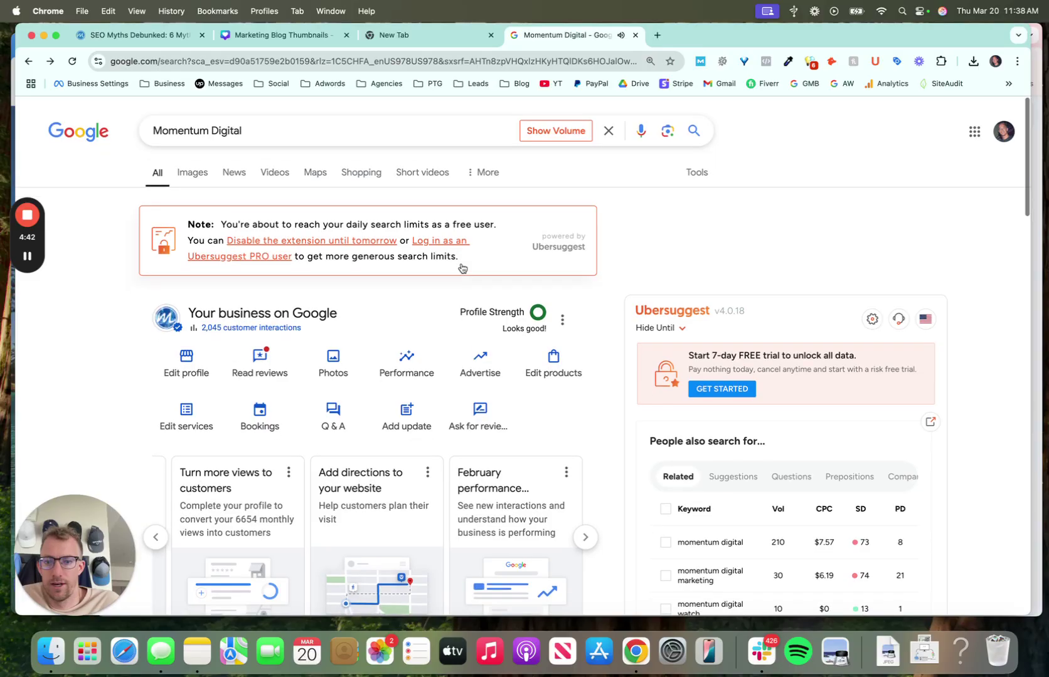
{"action": "left_click", "coordinate": [412, 346]}
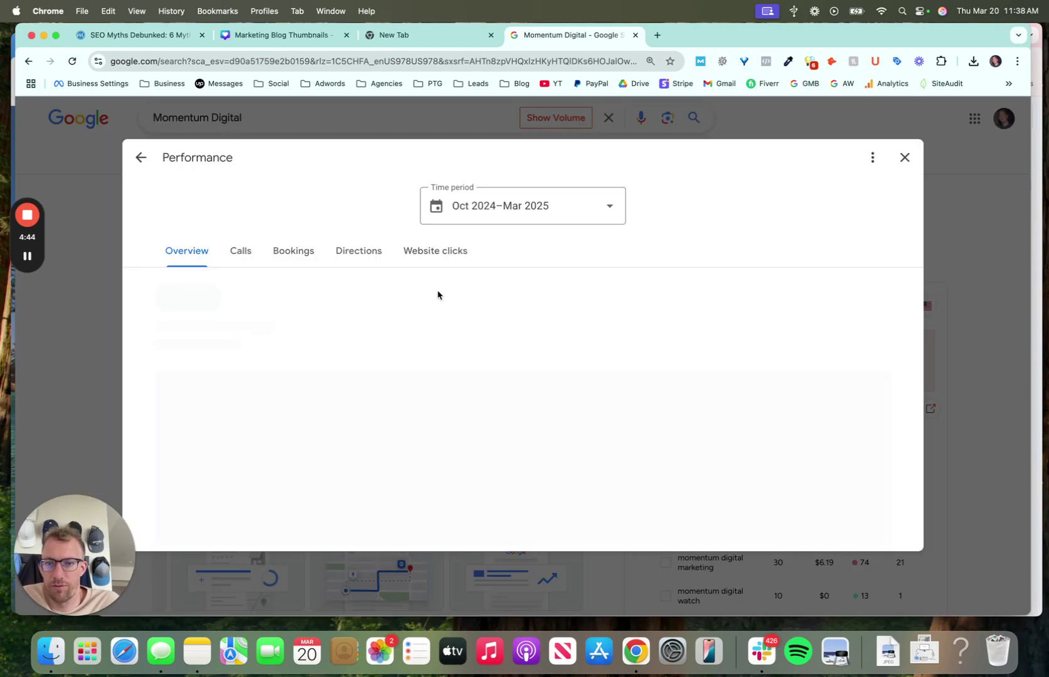
{"action": "left_click", "coordinate": [904, 158]}
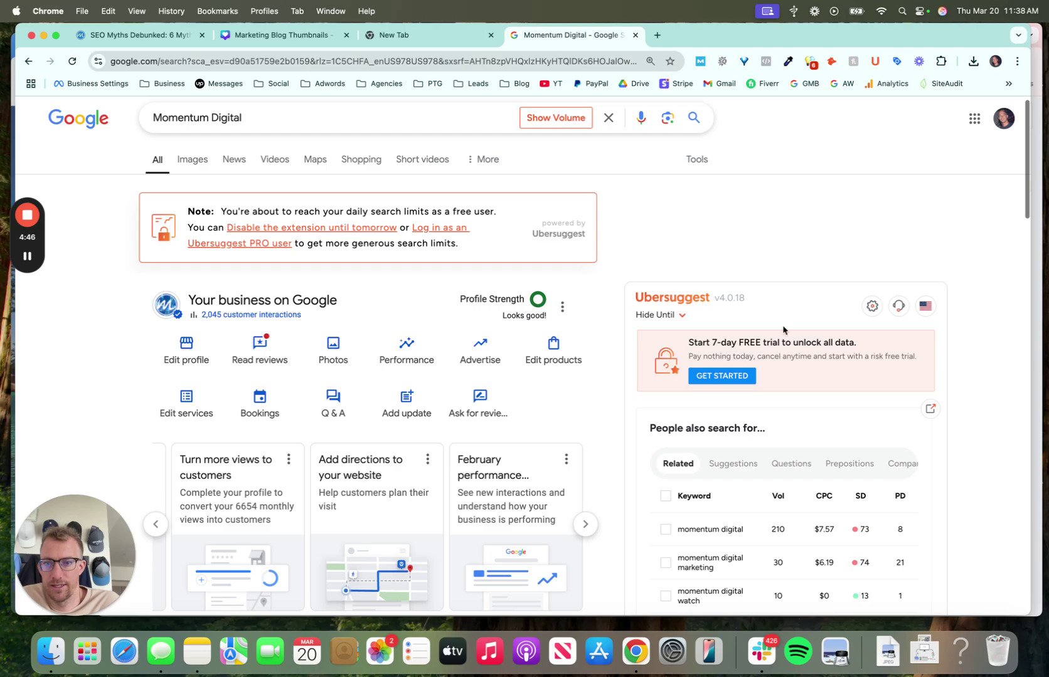
{"action": "scroll", "coordinate": [782, 331], "scroll_direction": "down", "scroll_amount": 5}
{"action": "scroll", "coordinate": [782, 330], "scroll_direction": "down", "scroll_amount": 4}
{"action": "scroll", "coordinate": [782, 330], "scroll_direction": "down", "scroll_amount": 5}
{"action": "scroll", "coordinate": [782, 330], "scroll_direction": "down", "scroll_amount": 2}
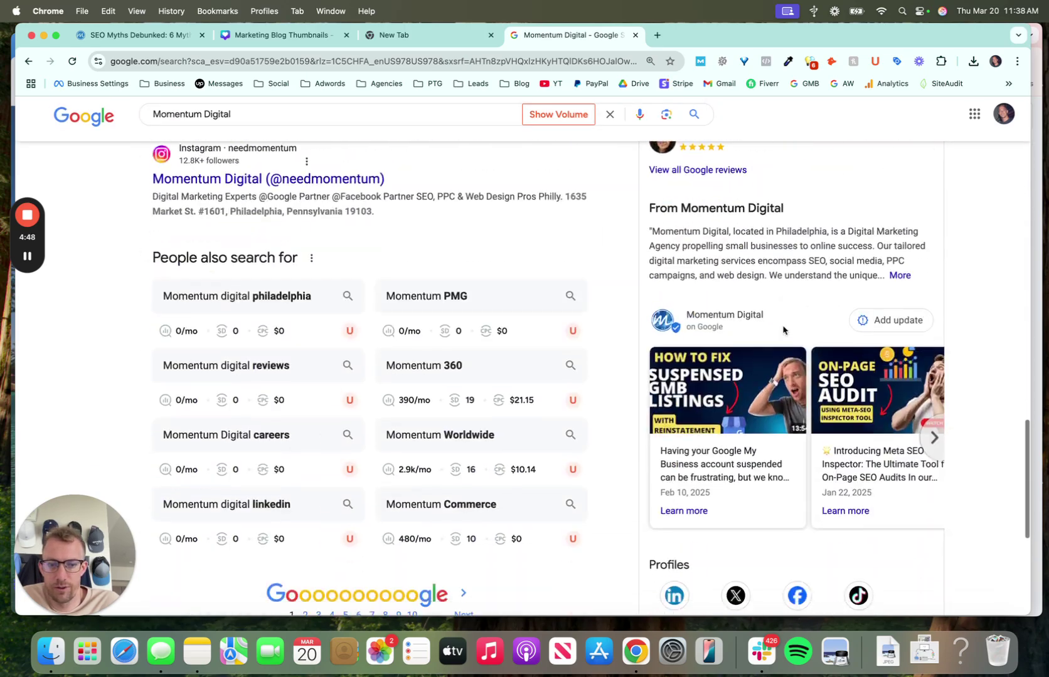
{"action": "left_click", "coordinate": [738, 474]}
{"action": "scroll", "coordinate": [498, 287], "scroll_direction": "down", "scroll_amount": 5}
{"action": "scroll", "coordinate": [498, 286], "scroll_direction": "down", "scroll_amount": 1}
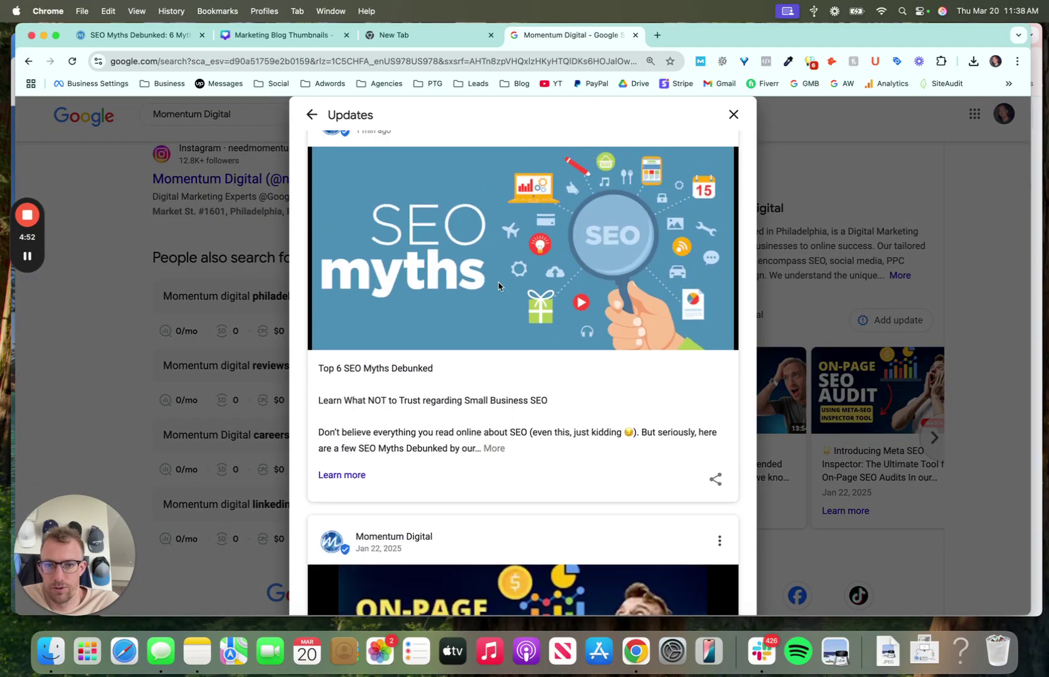
{"action": "scroll", "coordinate": [498, 286], "scroll_direction": "down", "scroll_amount": 5}
{"action": "scroll", "coordinate": [495, 376], "scroll_direction": "down", "scroll_amount": 3}
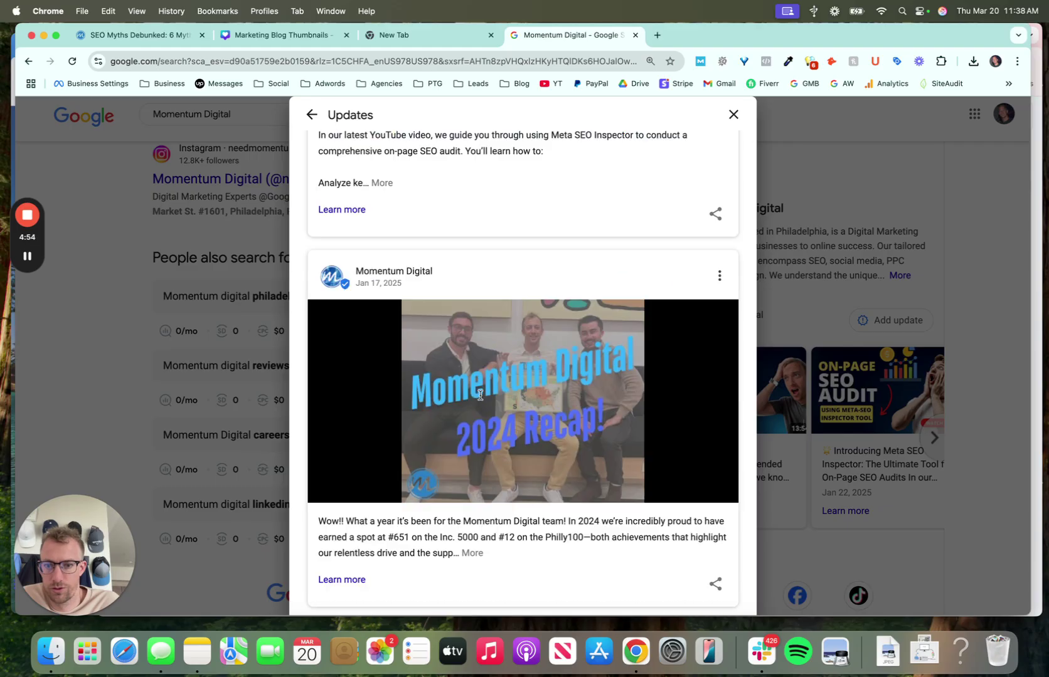
{"action": "scroll", "coordinate": [480, 395], "scroll_direction": "down", "scroll_amount": 2}
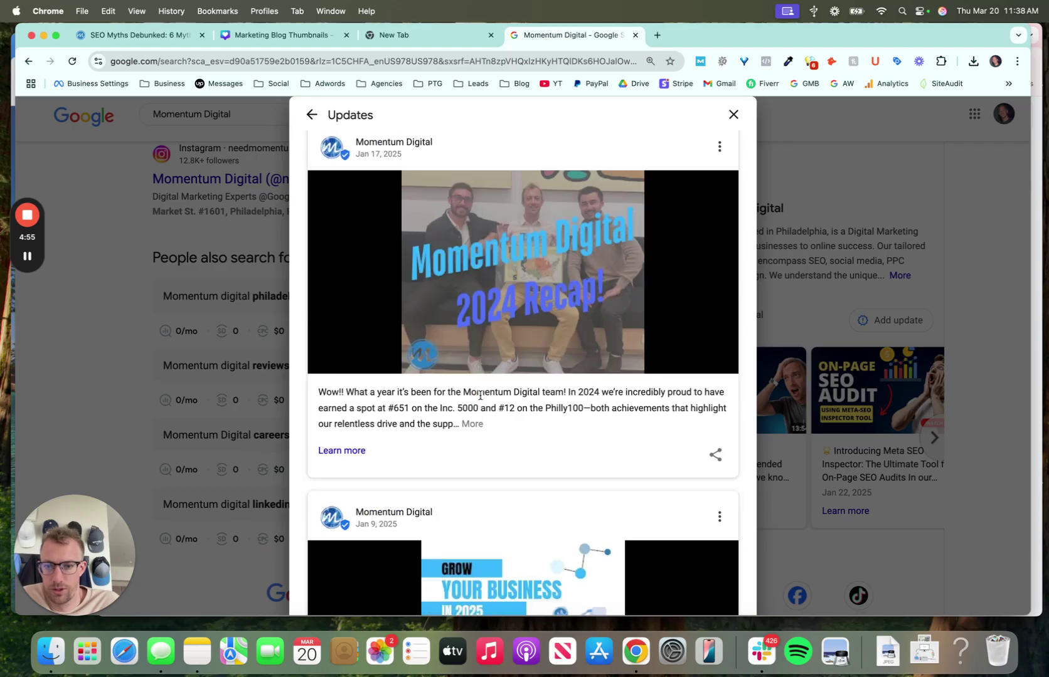
{"action": "left_click", "coordinate": [720, 146]}
{"action": "left_click", "coordinate": [656, 152]}
{"action": "left_click", "coordinate": [716, 454]}
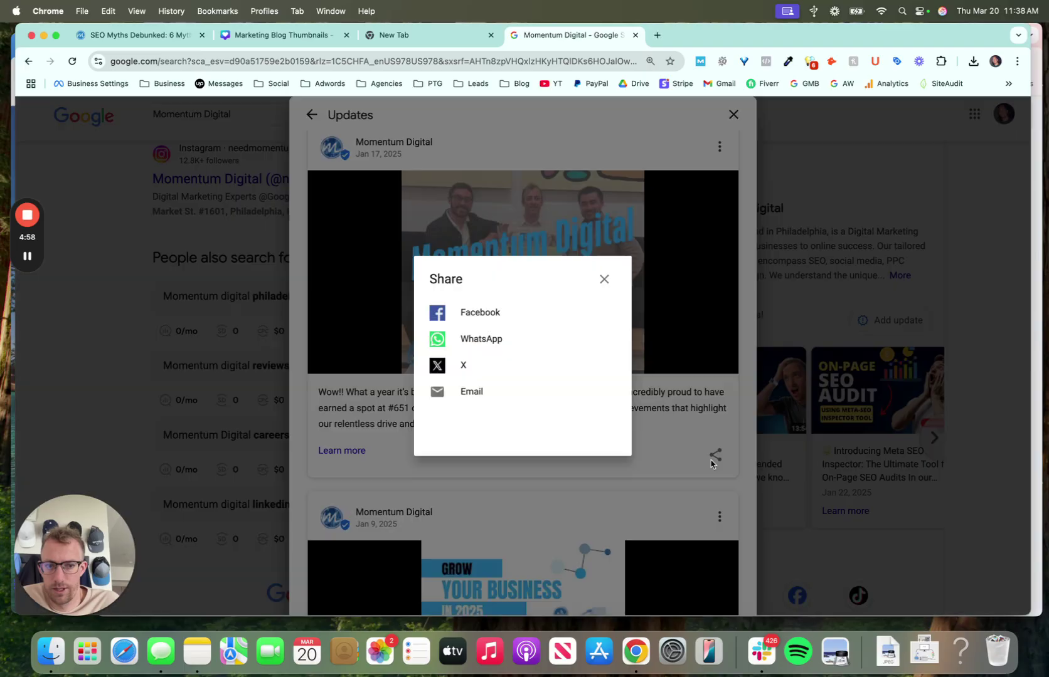
{"action": "left_click", "coordinate": [585, 276]}
{"action": "scroll", "coordinate": [589, 275], "scroll_direction": "up", "scroll_amount": 5}
{"action": "scroll", "coordinate": [589, 275], "scroll_direction": "up", "scroll_amount": 5}
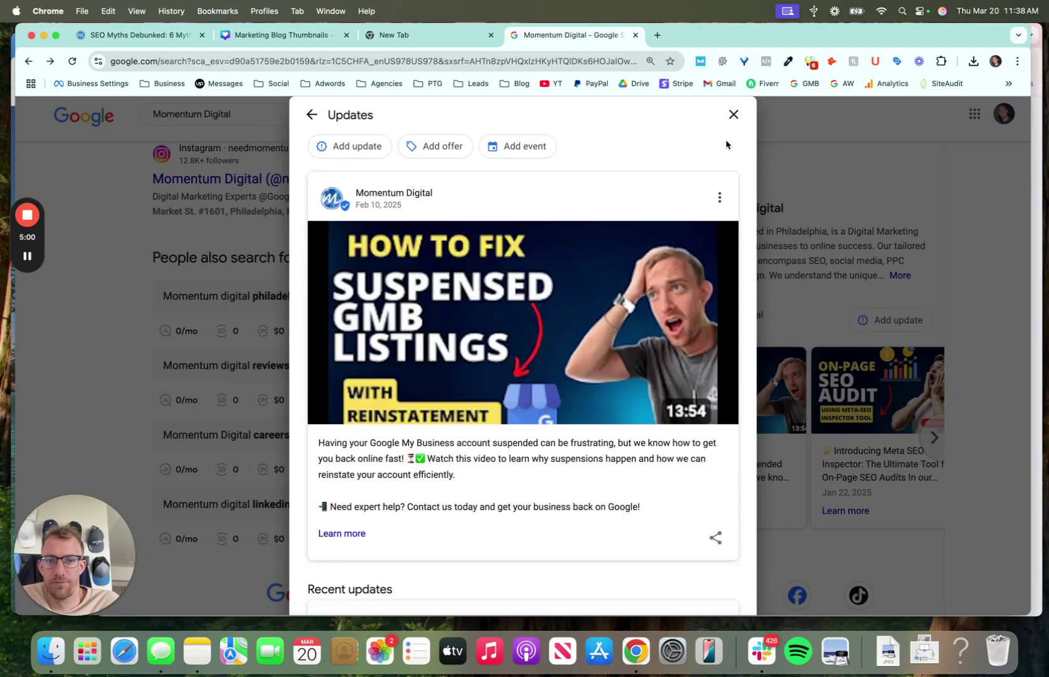
{"action": "left_click", "coordinate": [733, 115]}
{"action": "scroll", "coordinate": [481, 223], "scroll_direction": "up", "scroll_amount": 10}
{"action": "scroll", "coordinate": [481, 223], "scroll_direction": "up", "scroll_amount": 2}
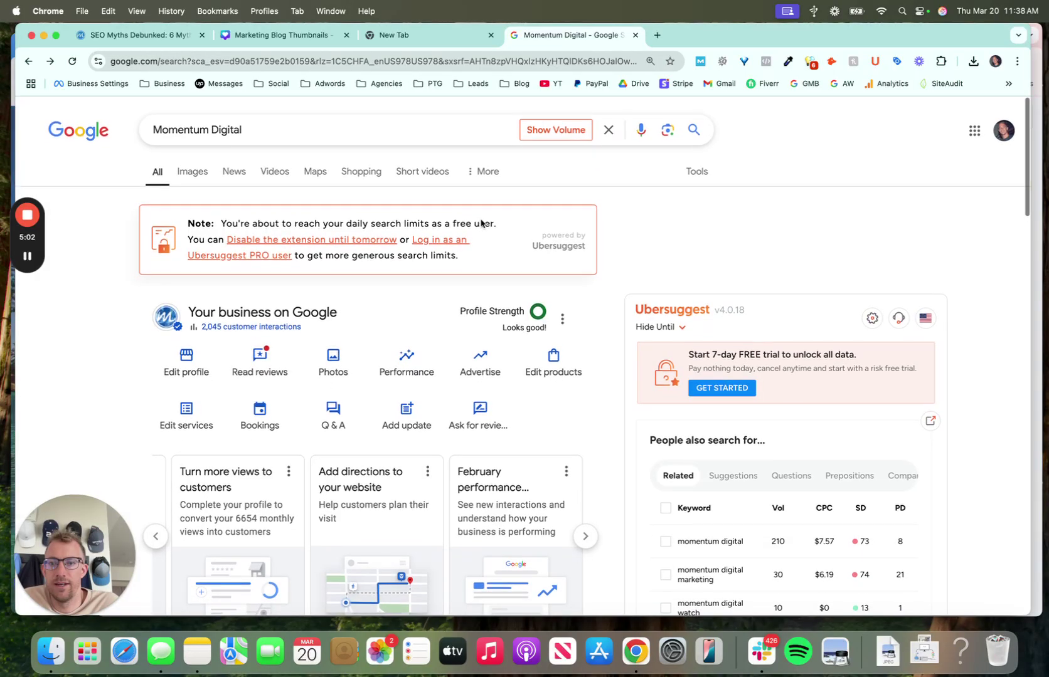
{"action": "scroll", "coordinate": [631, 223], "scroll_direction": "down", "scroll_amount": 10}
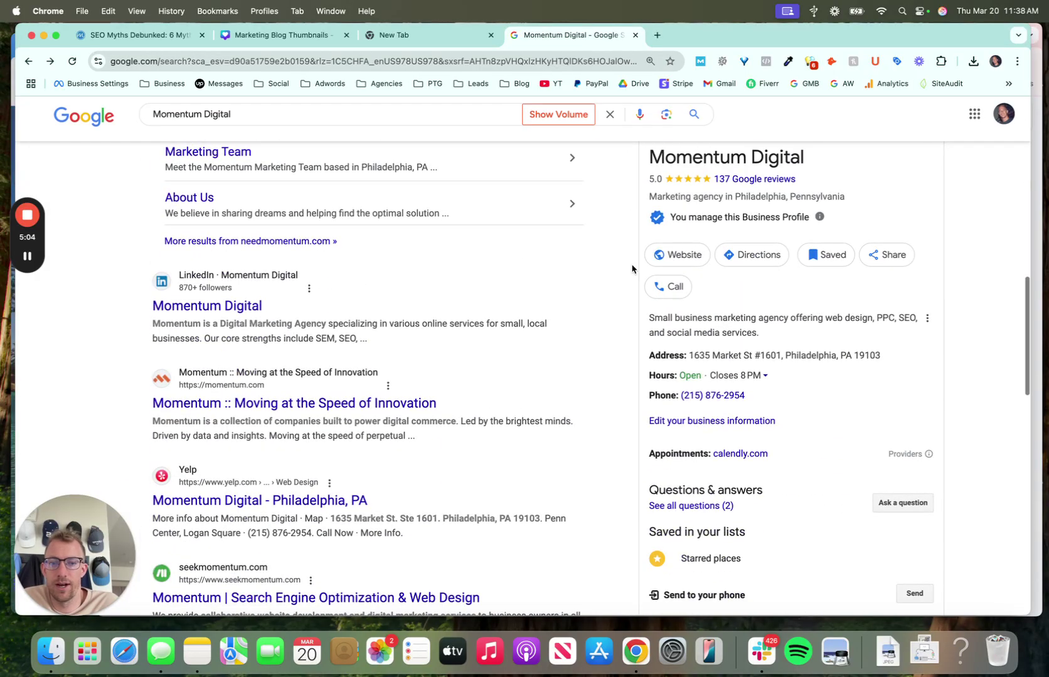
{"action": "scroll", "coordinate": [629, 269], "scroll_direction": "up", "scroll_amount": 5}
{"action": "scroll", "coordinate": [521, 255], "scroll_direction": "up", "scroll_amount": 3}
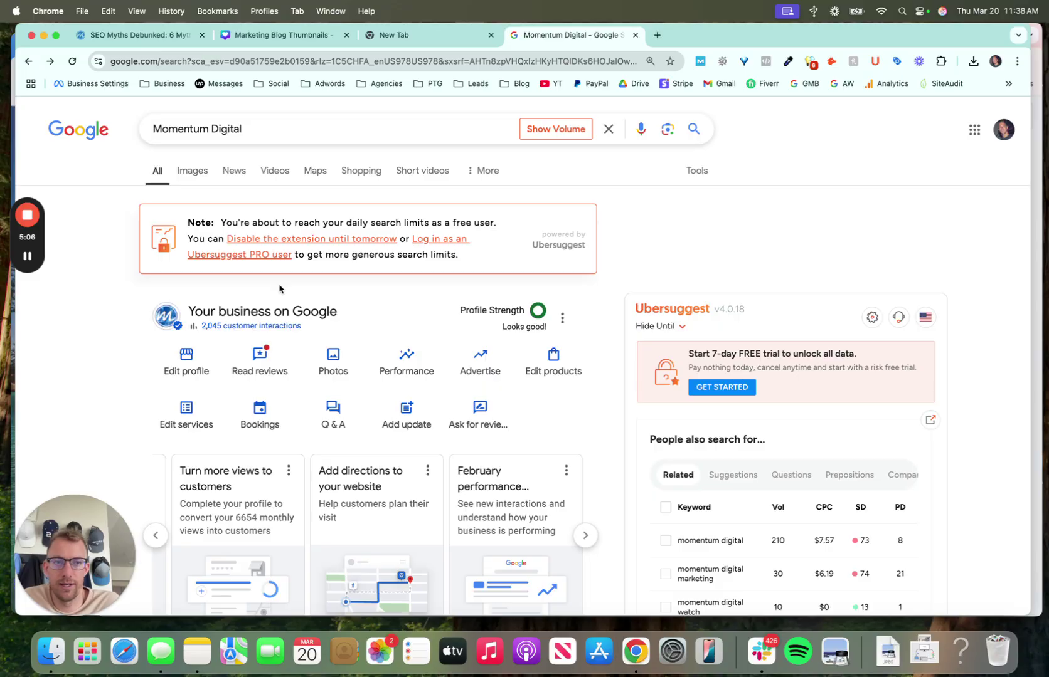